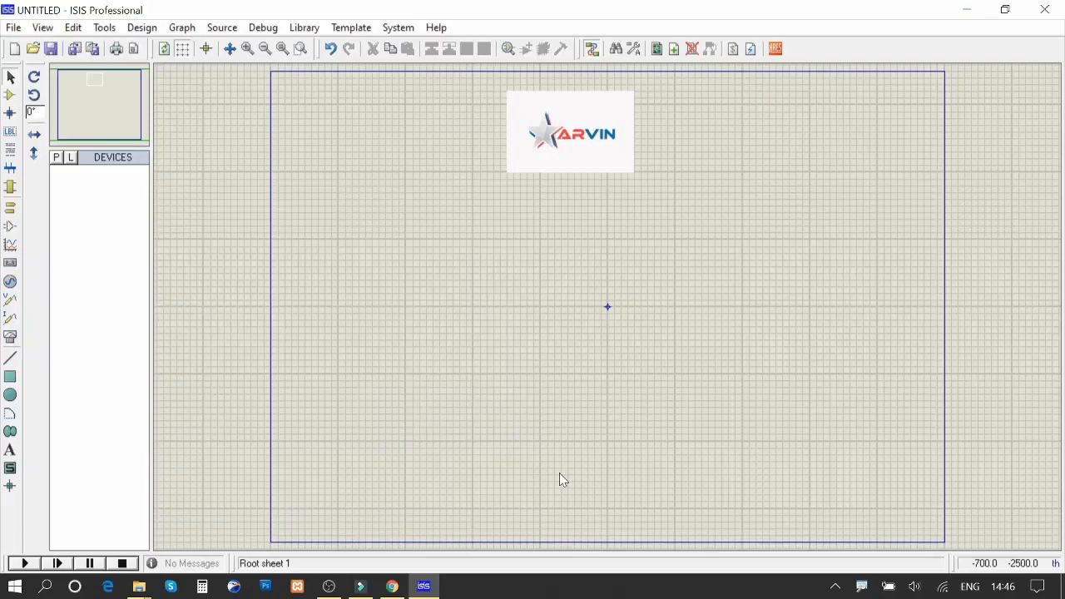
Search the device library for at89c51 and add the AT89C51 microcontroller to the device list.
click(565, 481)
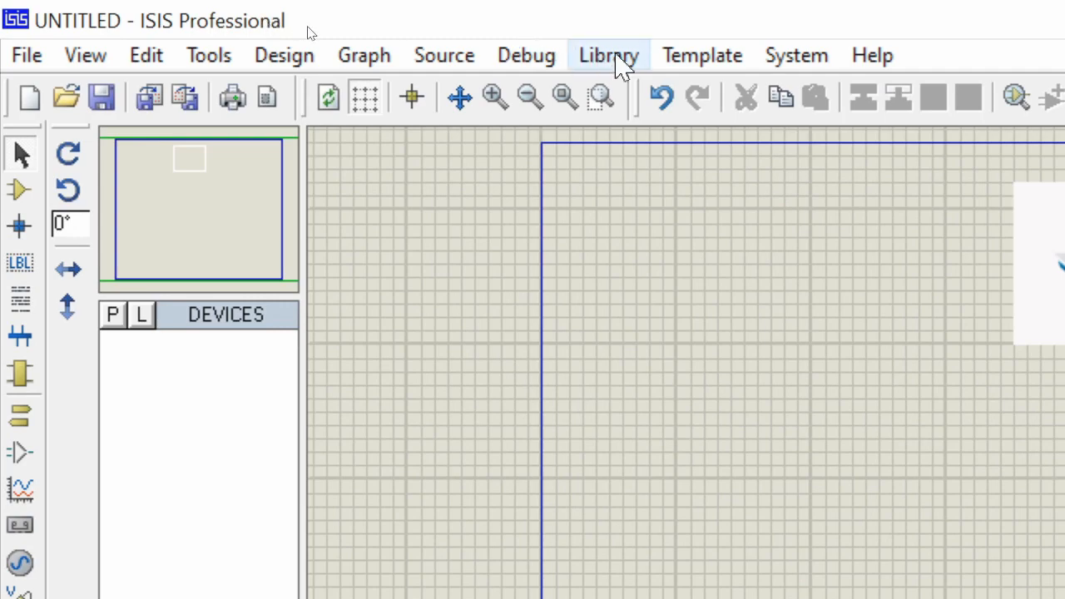
click(623, 62)
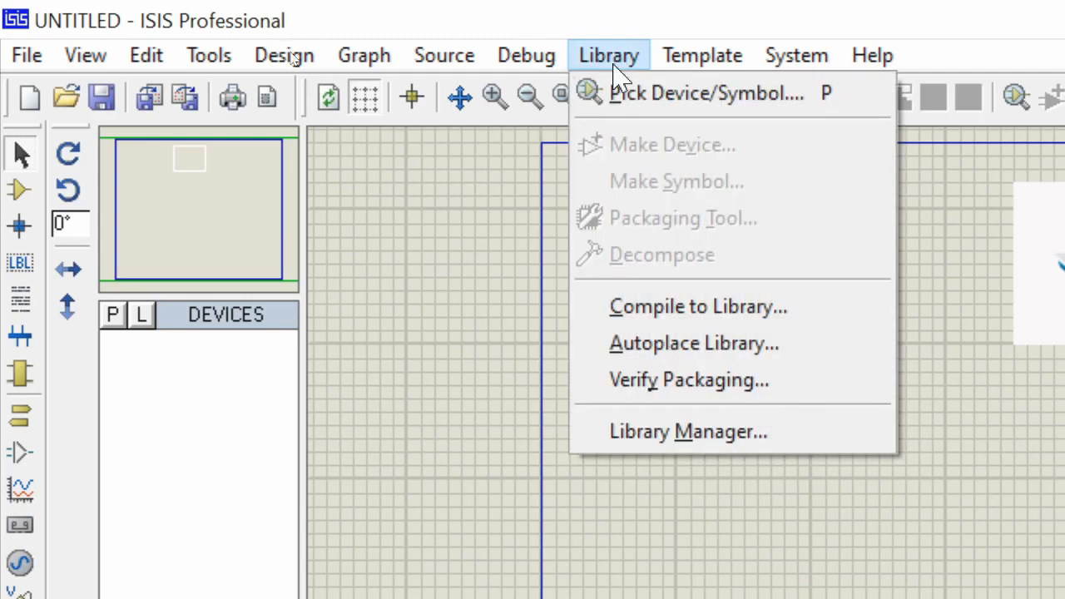
click(646, 95)
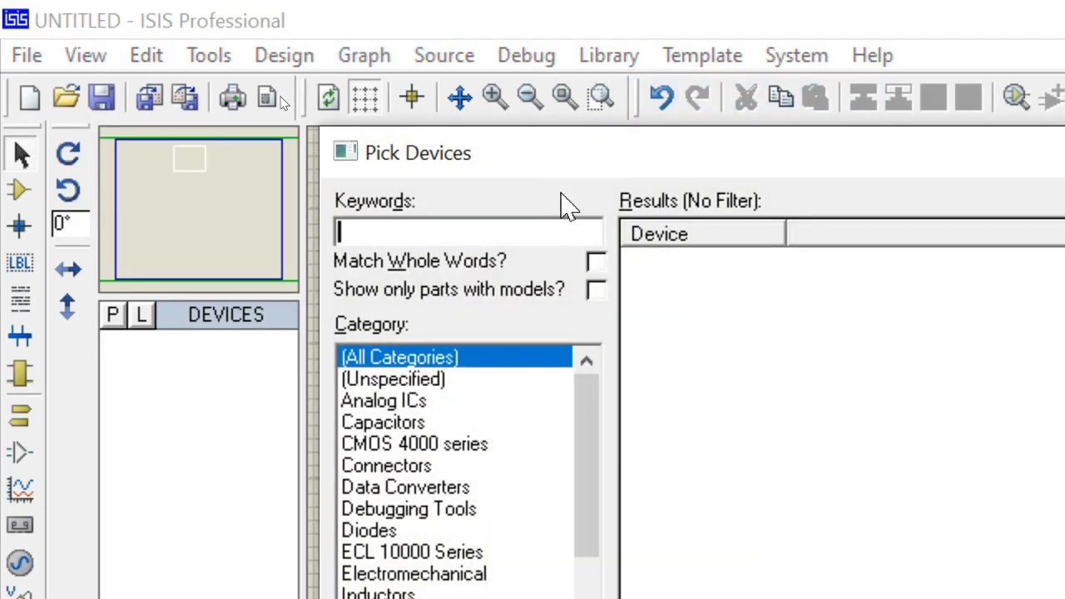
text(at89c)
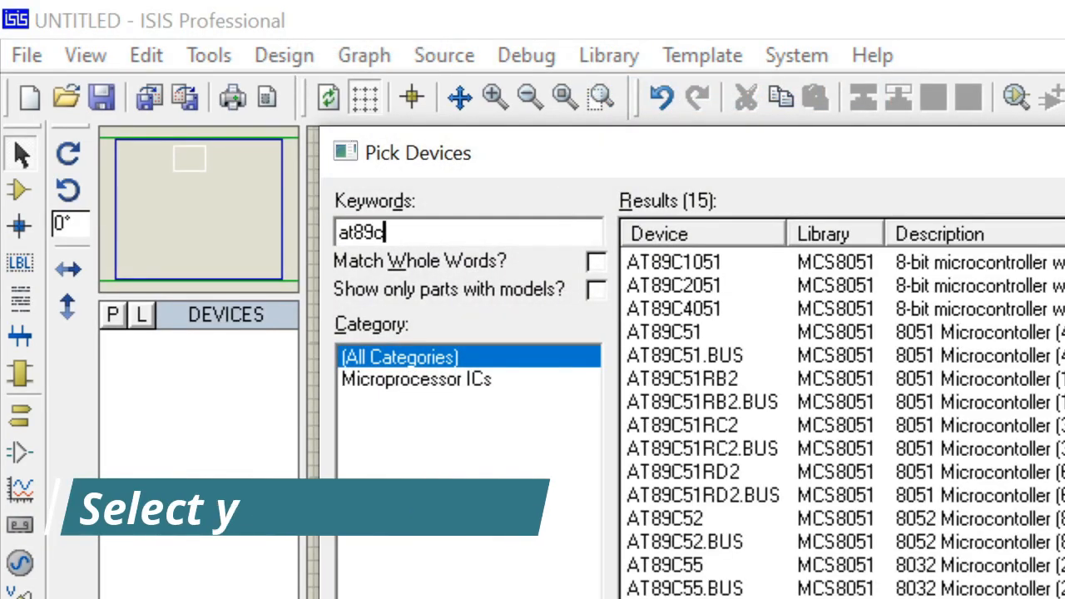
text(51)
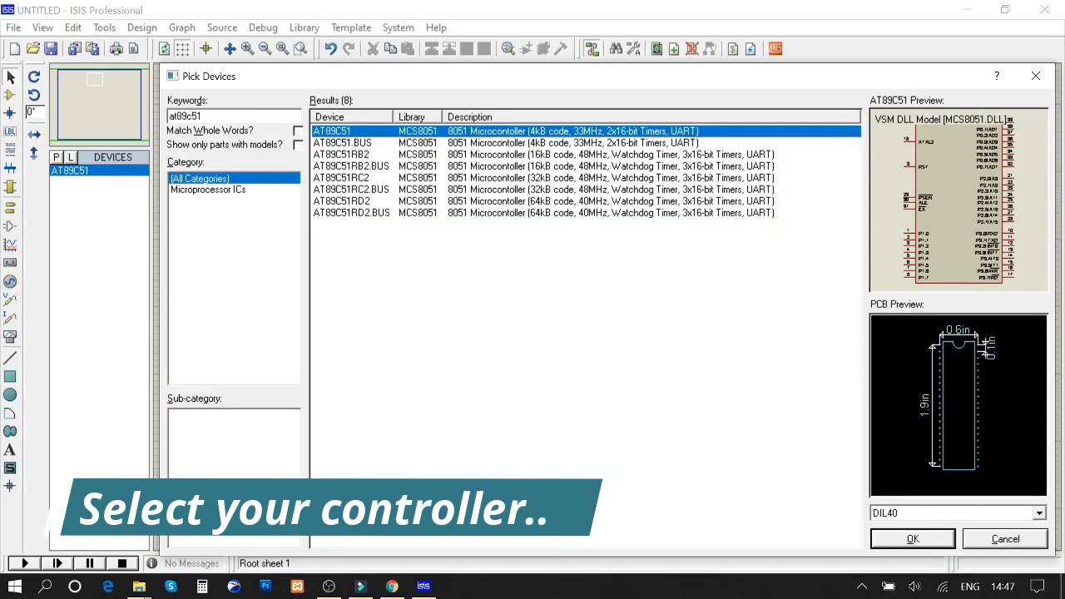
Search the device library for Animated LED and add the red LED model, LED-RED, to the device list.
drag(204, 116, 169, 116)
text(Anima)
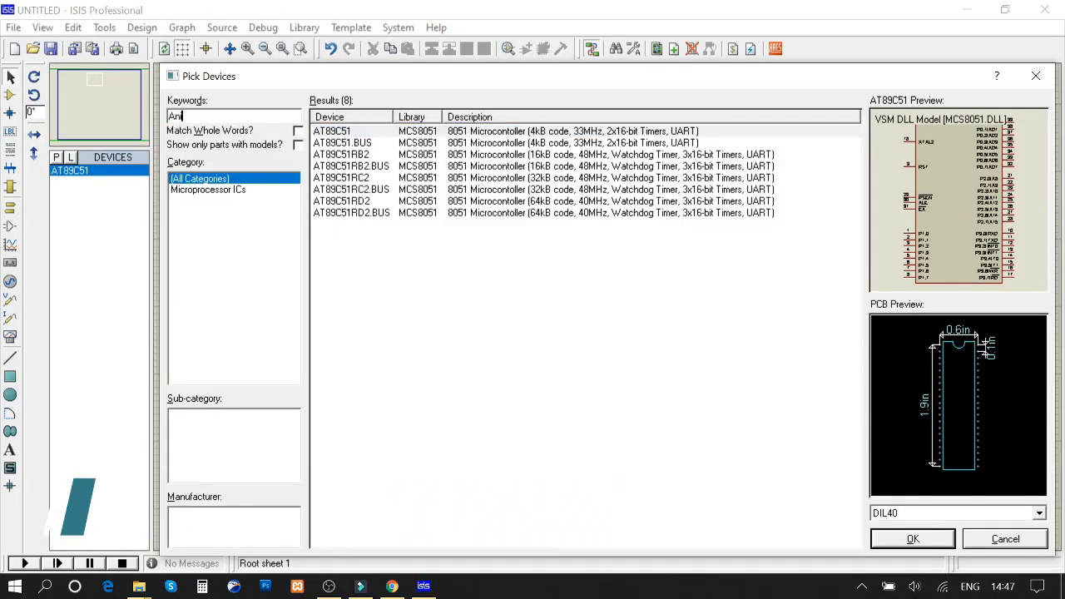
text(ted )
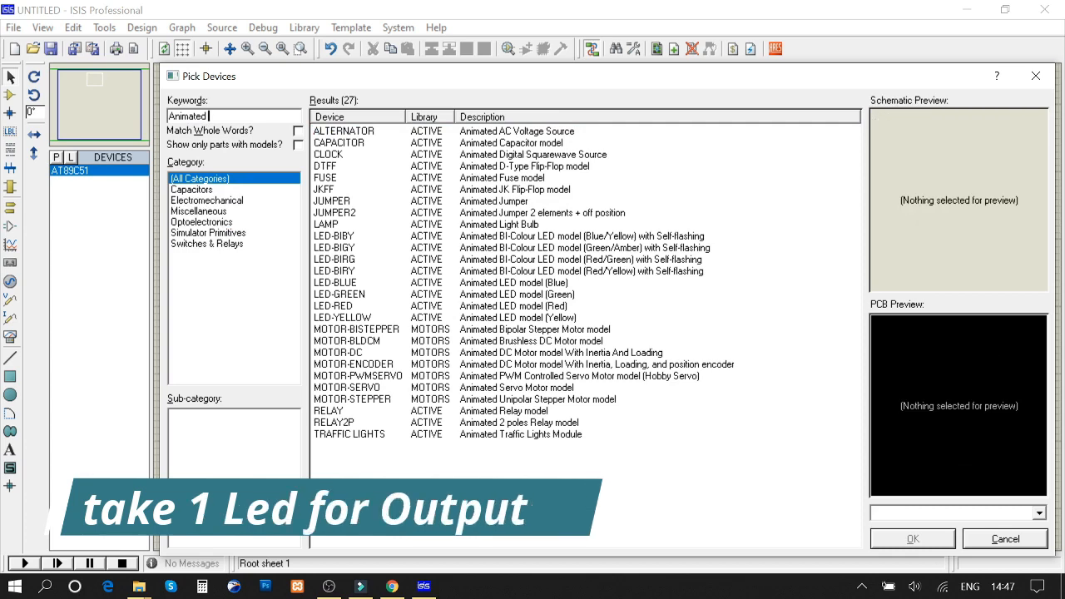
text(LED)
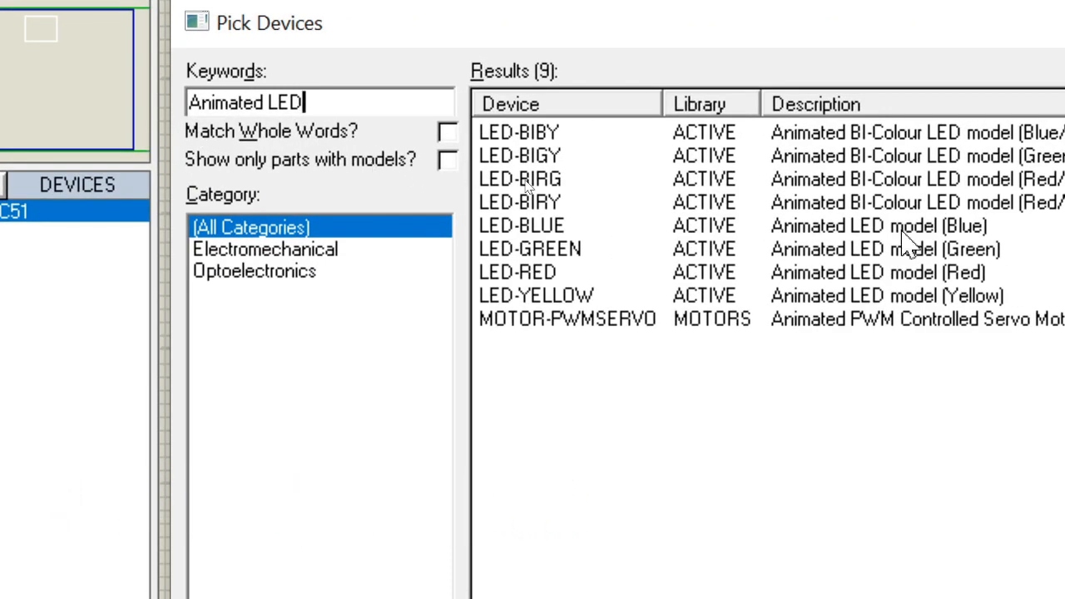
double_click(906, 274)
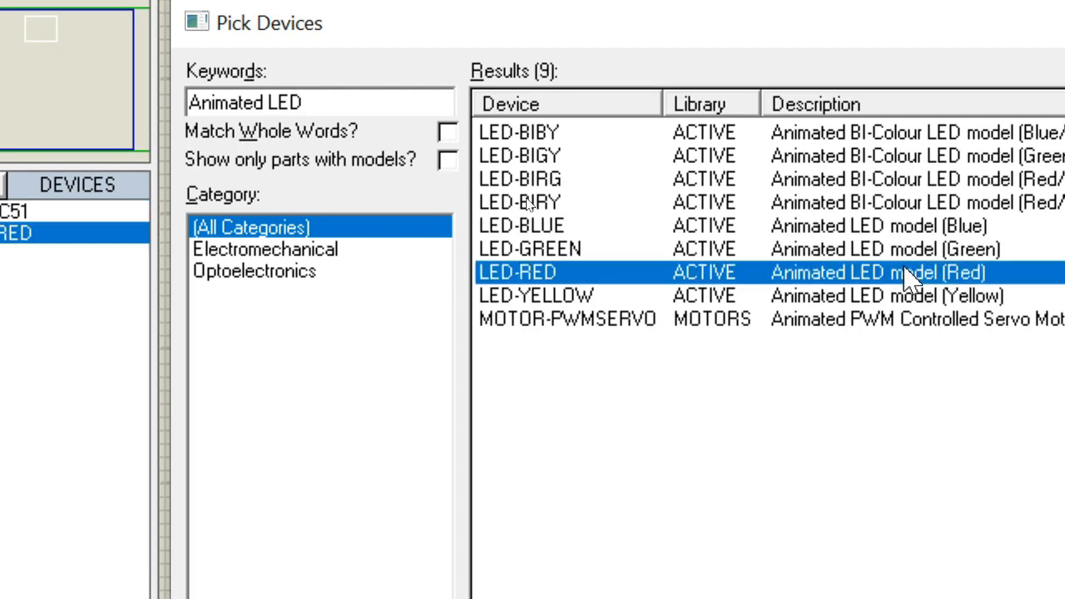
Search the device library for Relay, add the animated RELAY model to the device list and close the device picker.
click(315, 103)
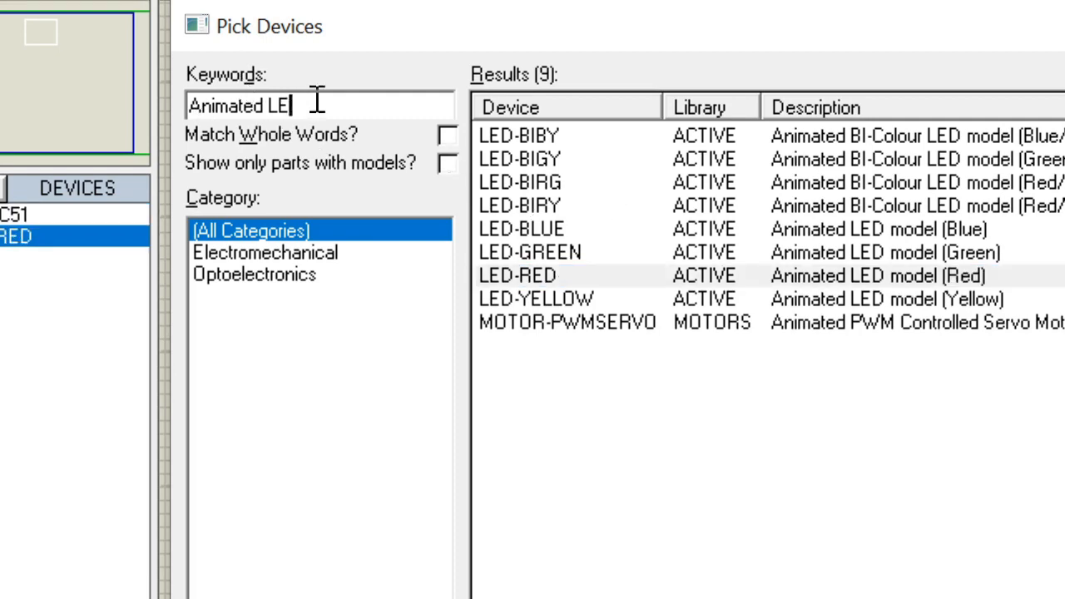
key(BackSpace)
key(BackSpace)
key(BackSpace)
key(BackSpace)
key(BackSpace)
key(BackSpace)
key(BackSpace)
key(BackSpace)
key(BackSpace)
key(BackSpace)
key(BackSpace)
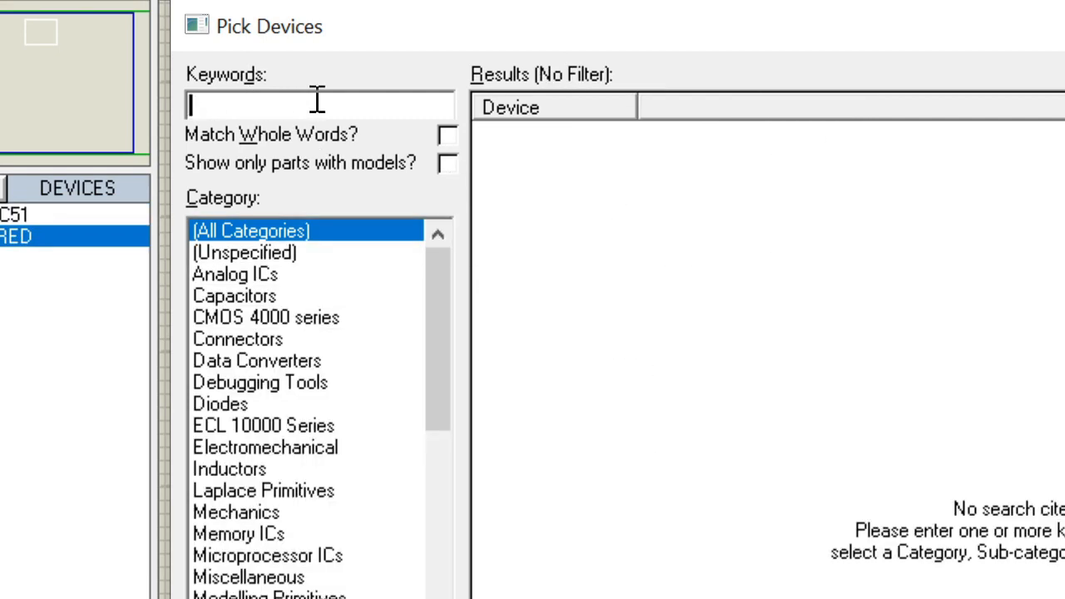
text(Relay)
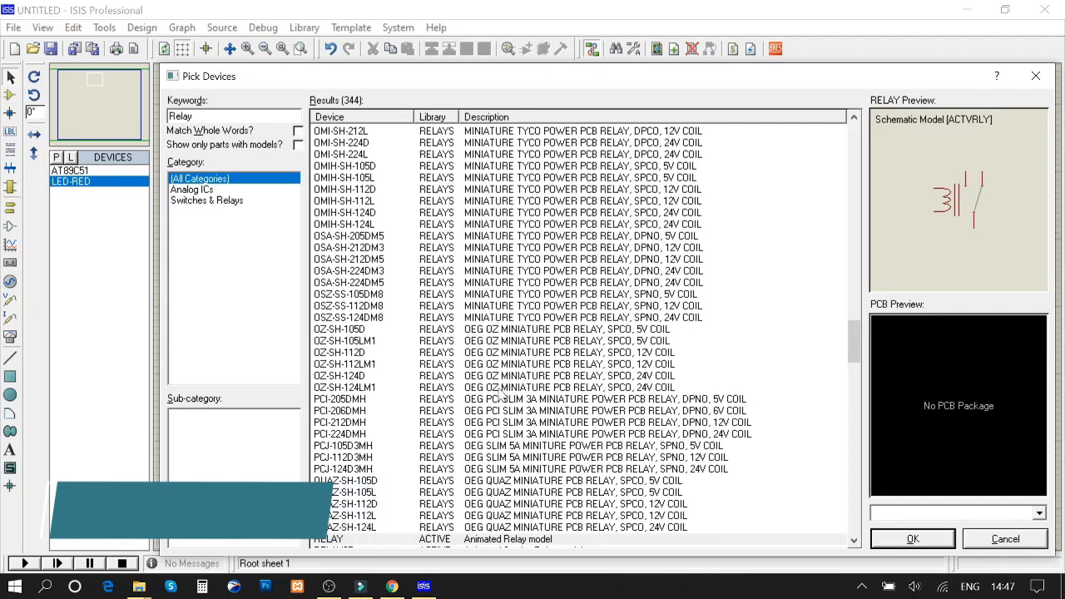
scroll(975, 504, down, 1)
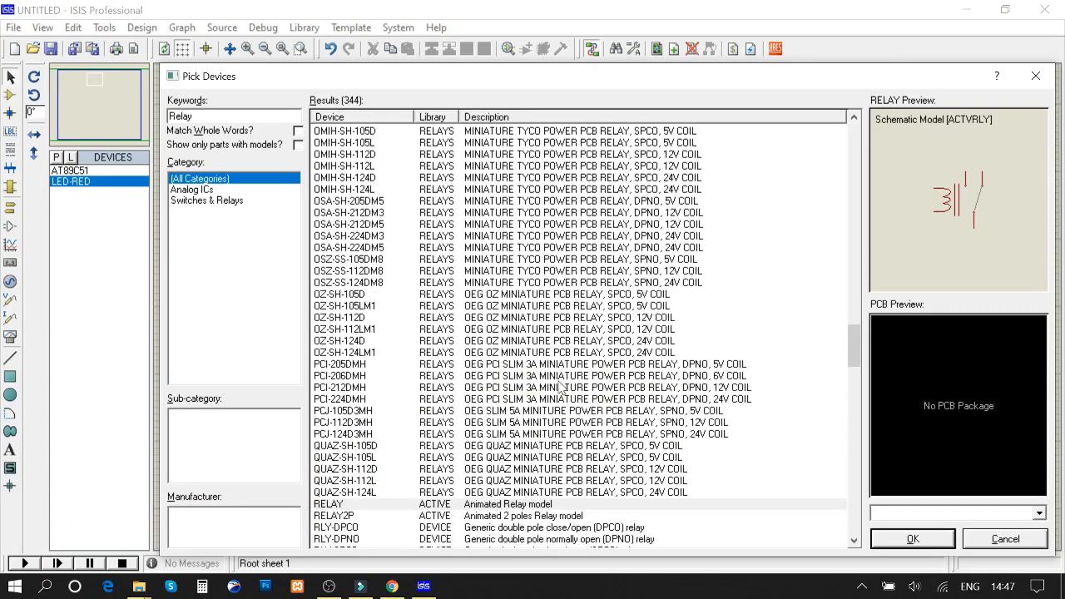
click(539, 504)
scroll(539, 506, down, 3)
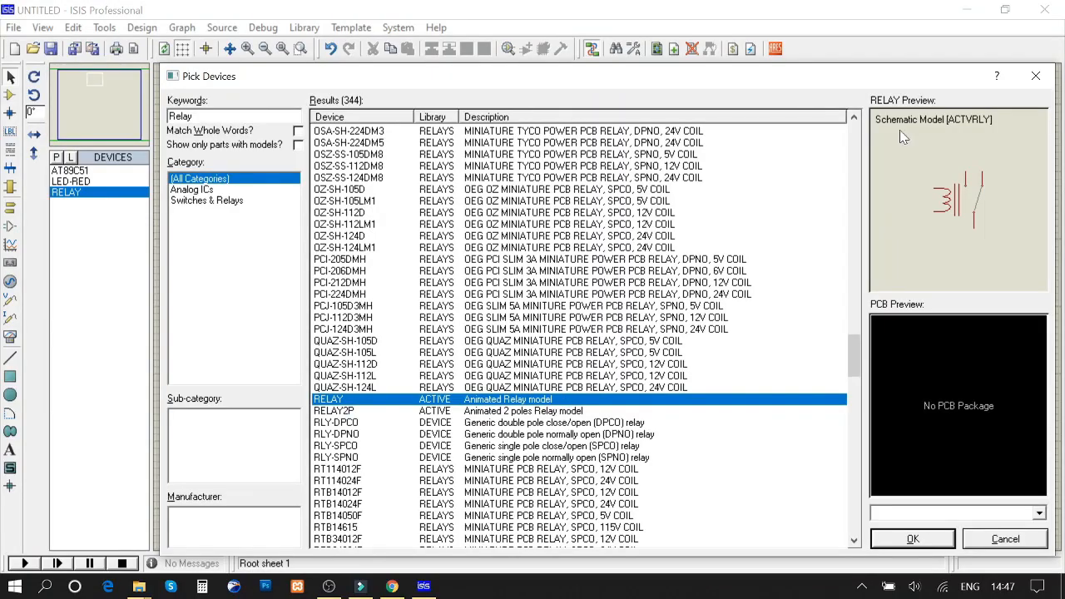
click(1036, 76)
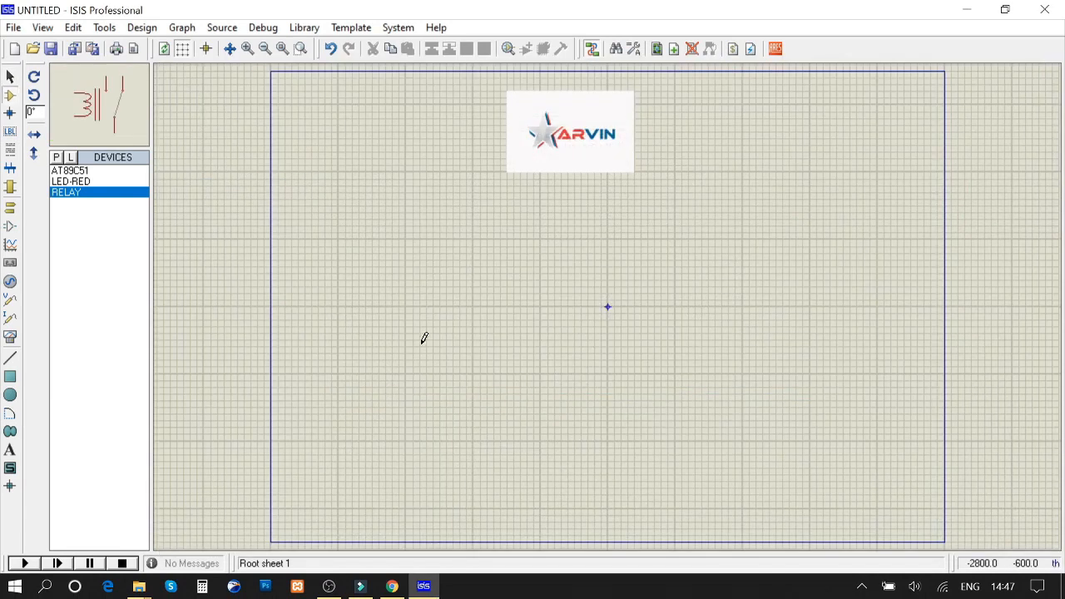
Place the AT89C51 microcontroller in the left half of the schematic sheet.
click(70, 170)
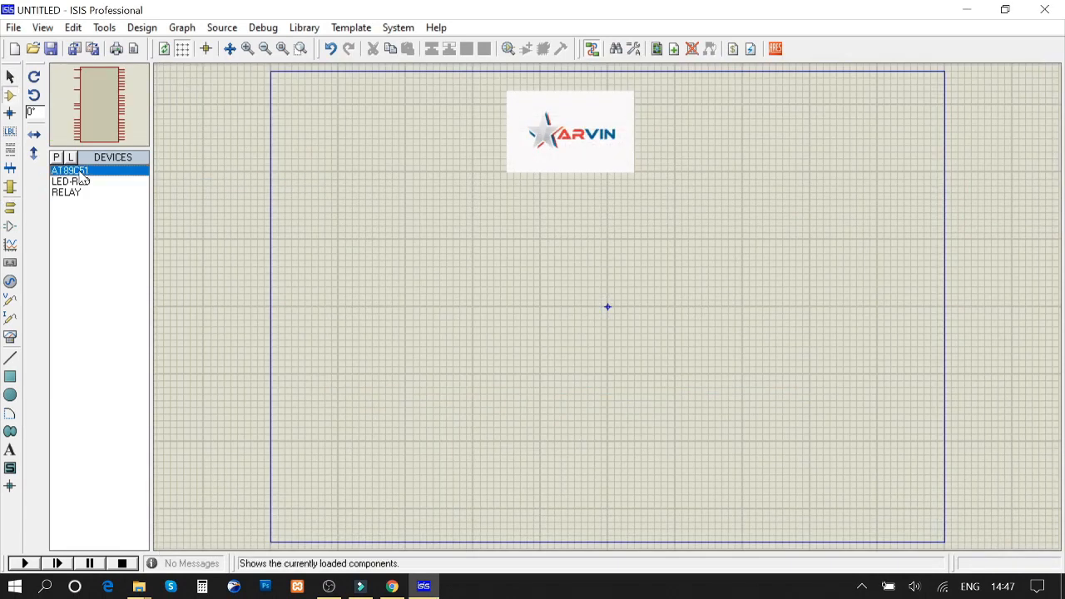
click(414, 267)
click(374, 237)
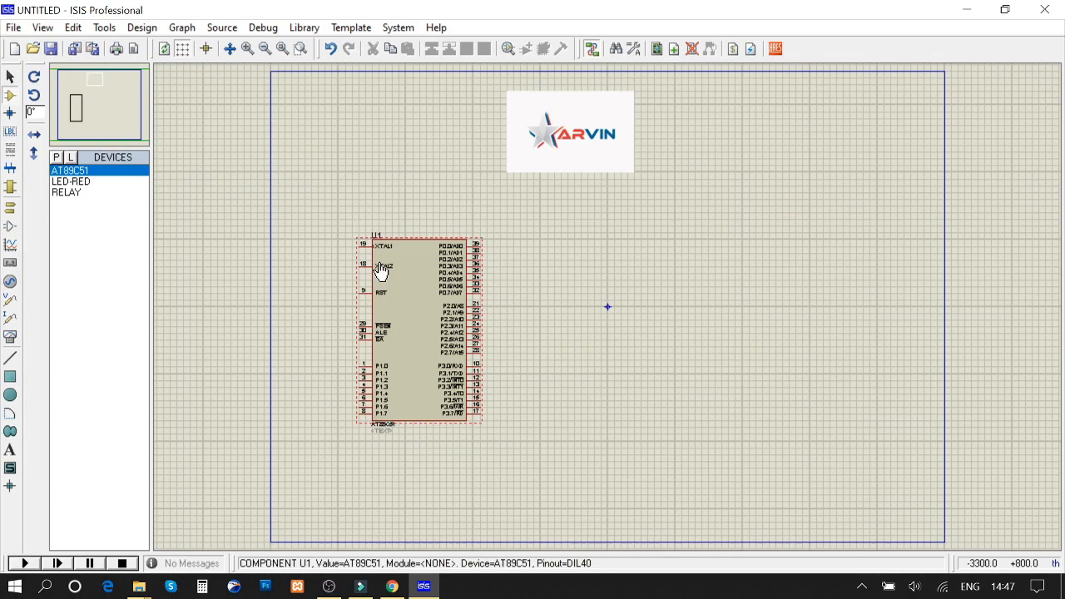
Place an LED-RED to the right of the microcontroller and a RELAY between the two.
click(98, 182)
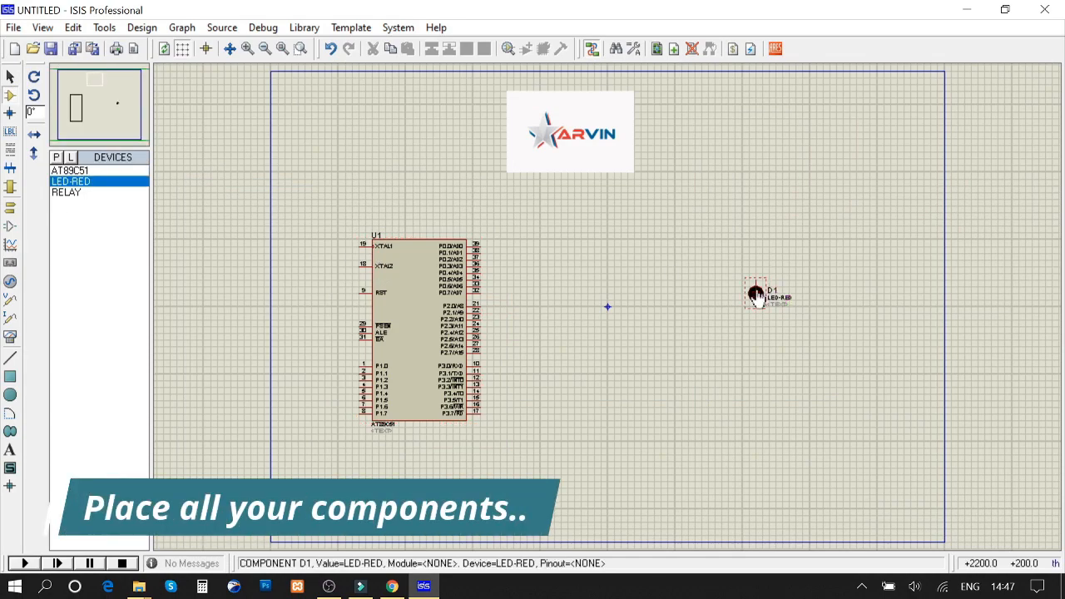
click(67, 192)
click(587, 318)
click(573, 337)
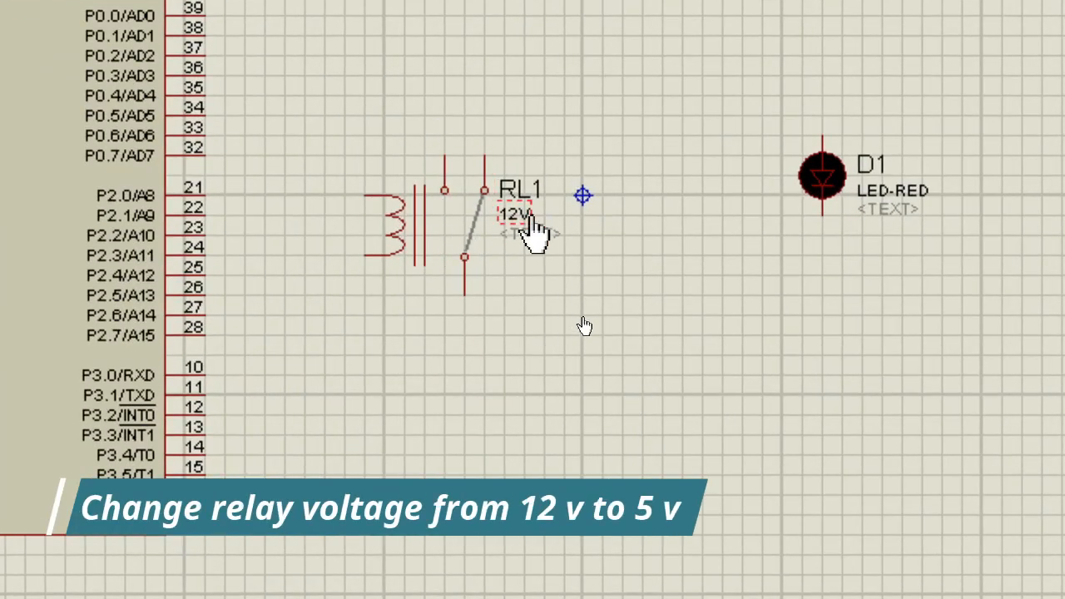
Set the component value of relay RL1 to 5 and deselect the relay.
double_click(453, 237)
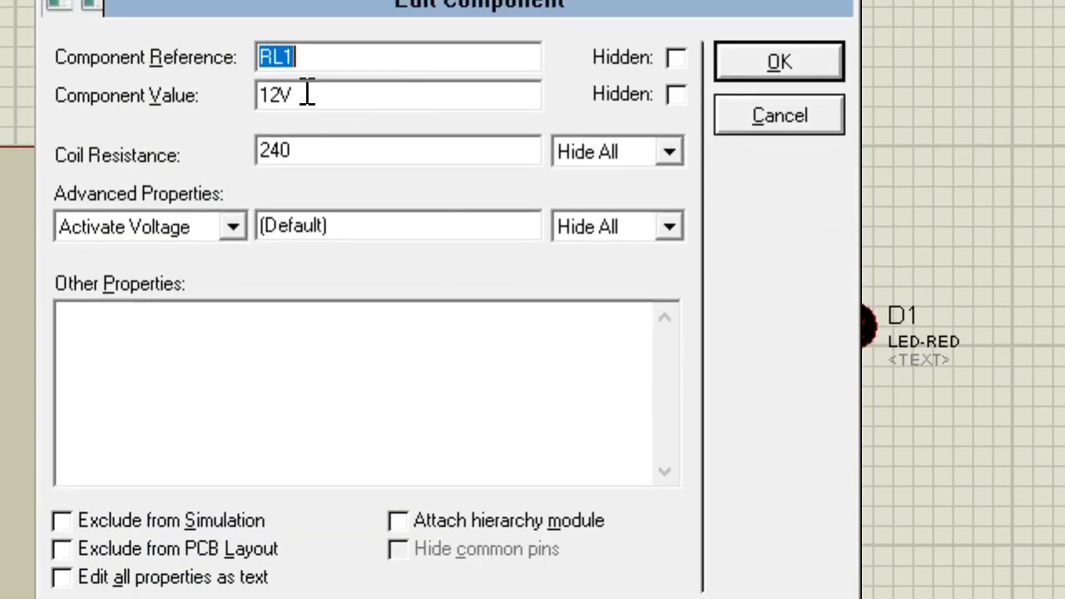
key(Tab)
text(5)
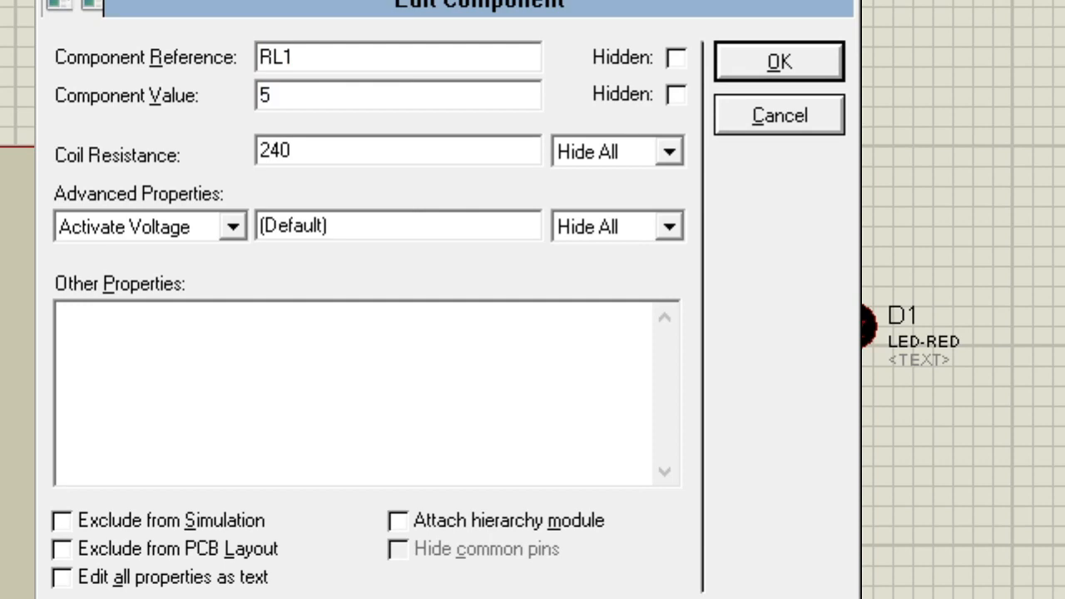
click(776, 66)
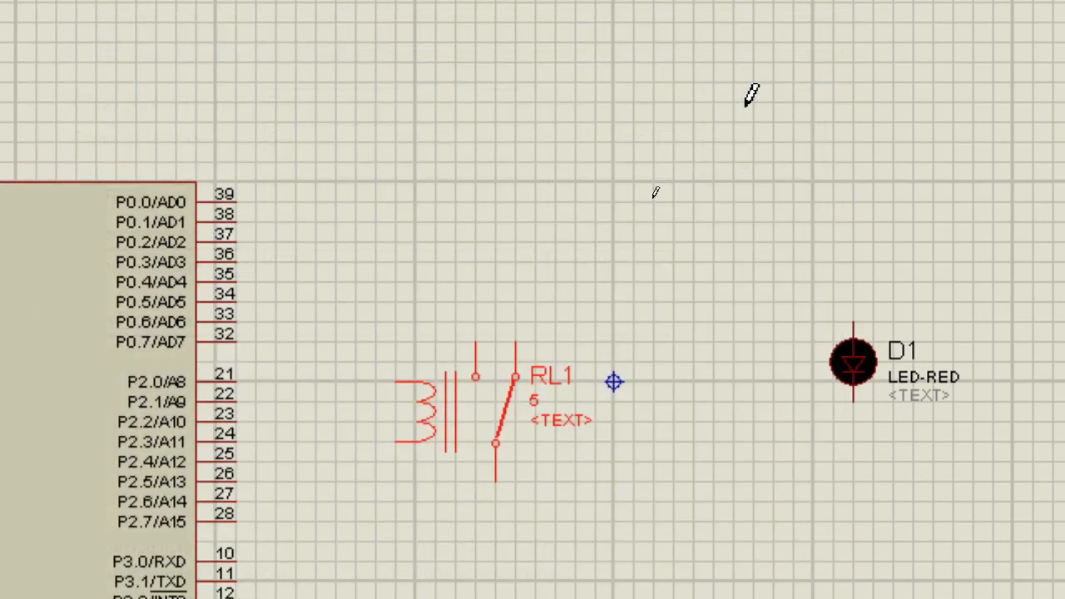
click(606, 468)
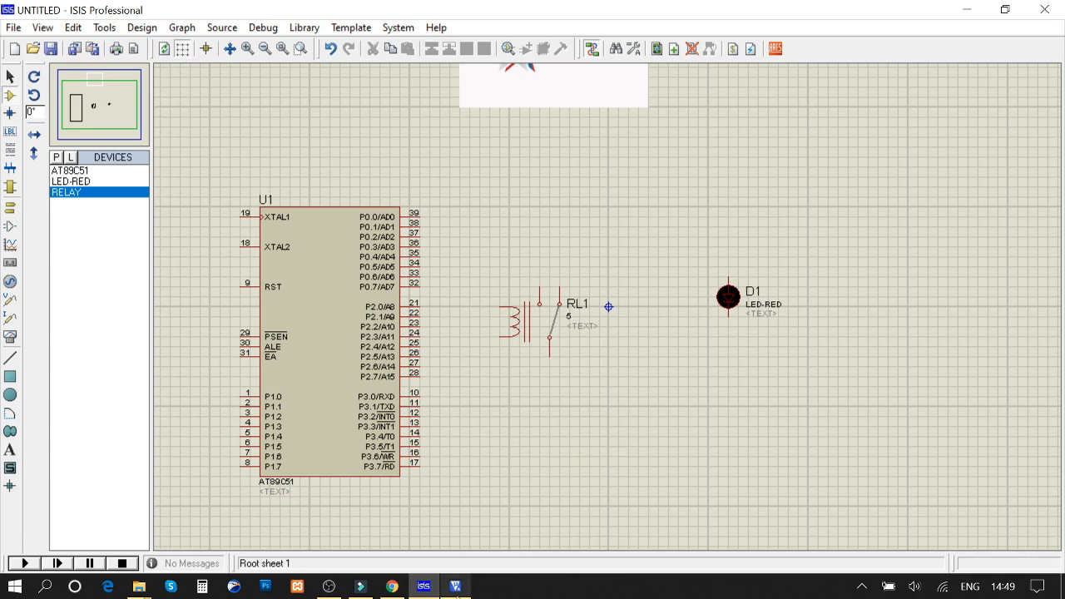
Switch to µVision and examine the header file include and the relay pin definition in relay.c.
click(455, 587)
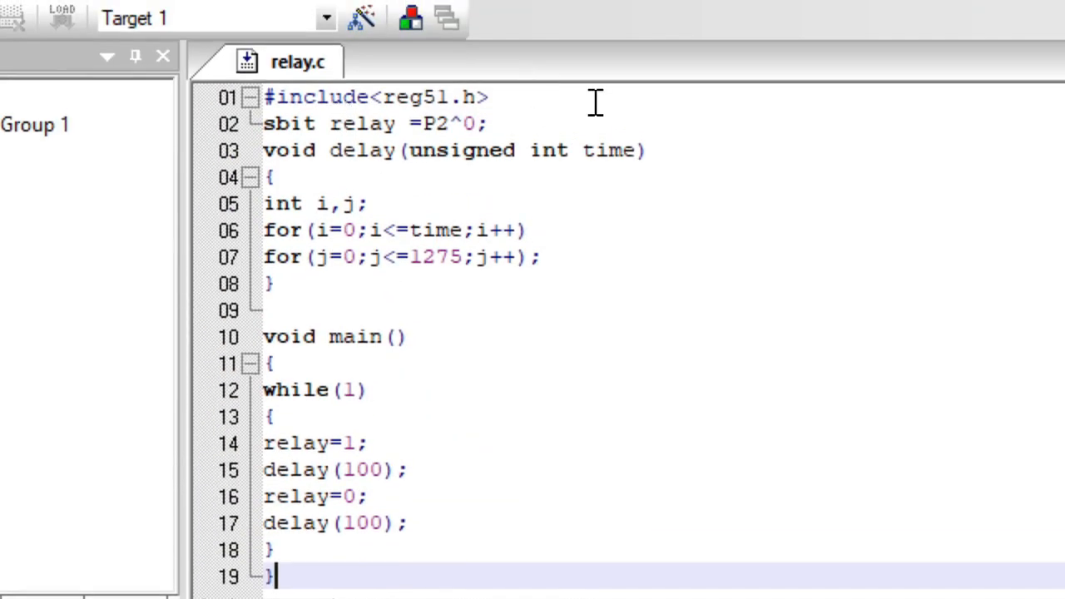
drag(476, 98, 449, 100)
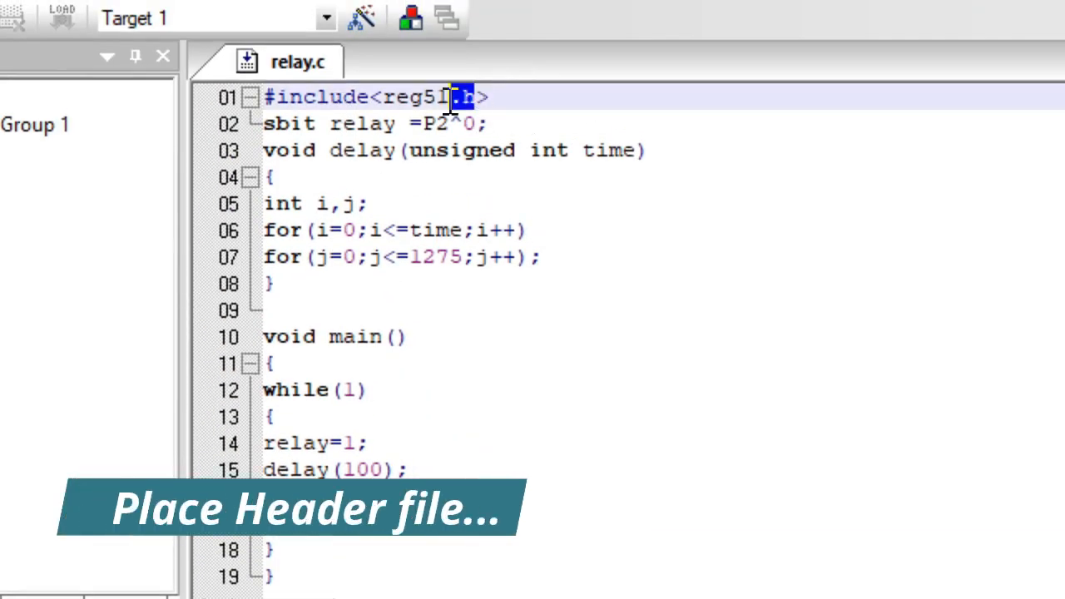
click(576, 202)
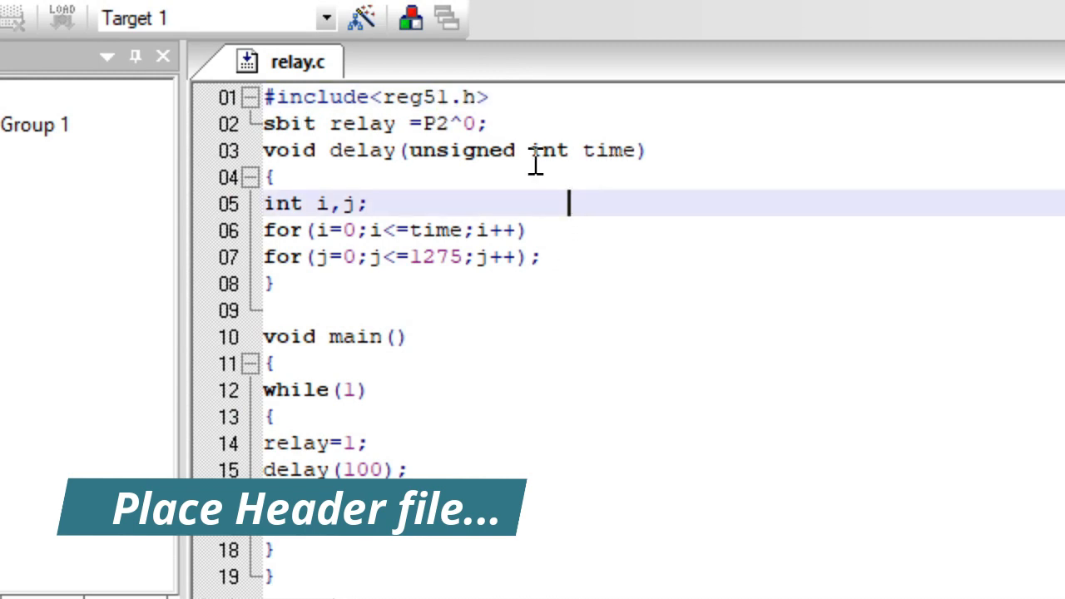
click(494, 120)
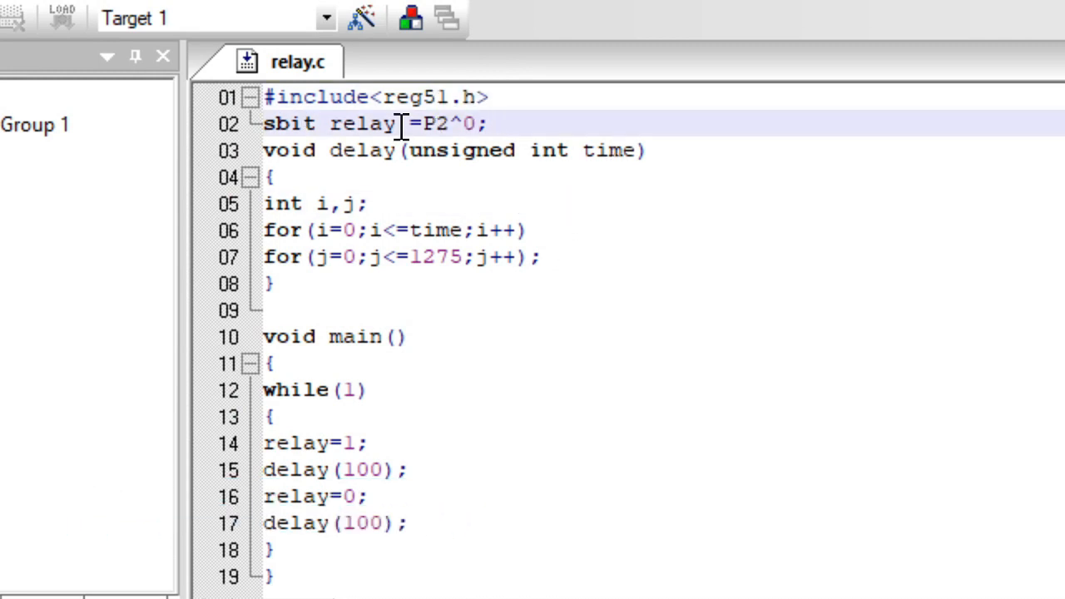
drag(401, 124, 331, 123)
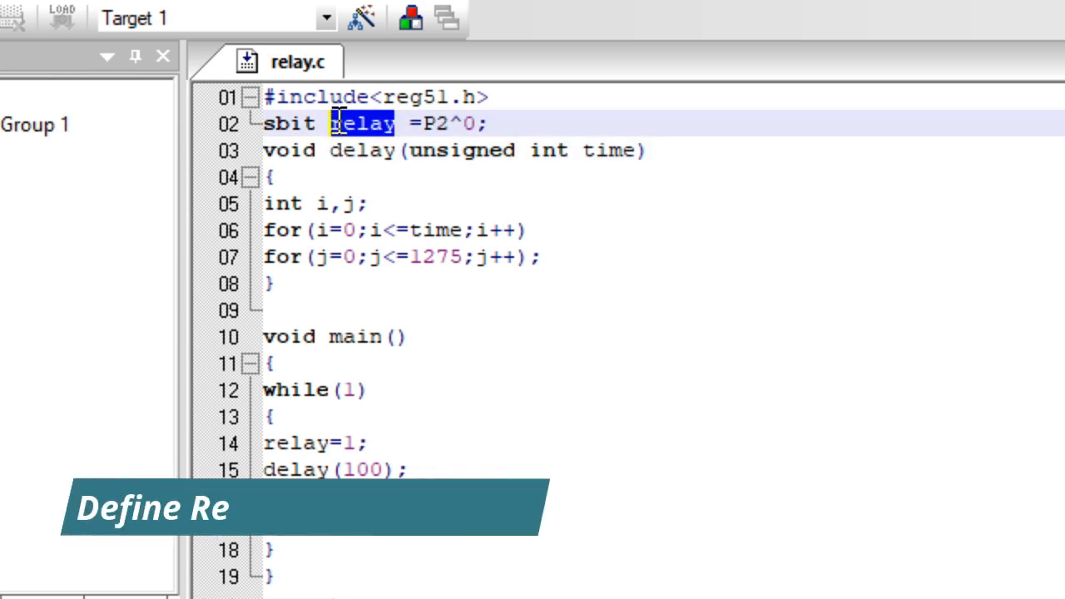
click(532, 123)
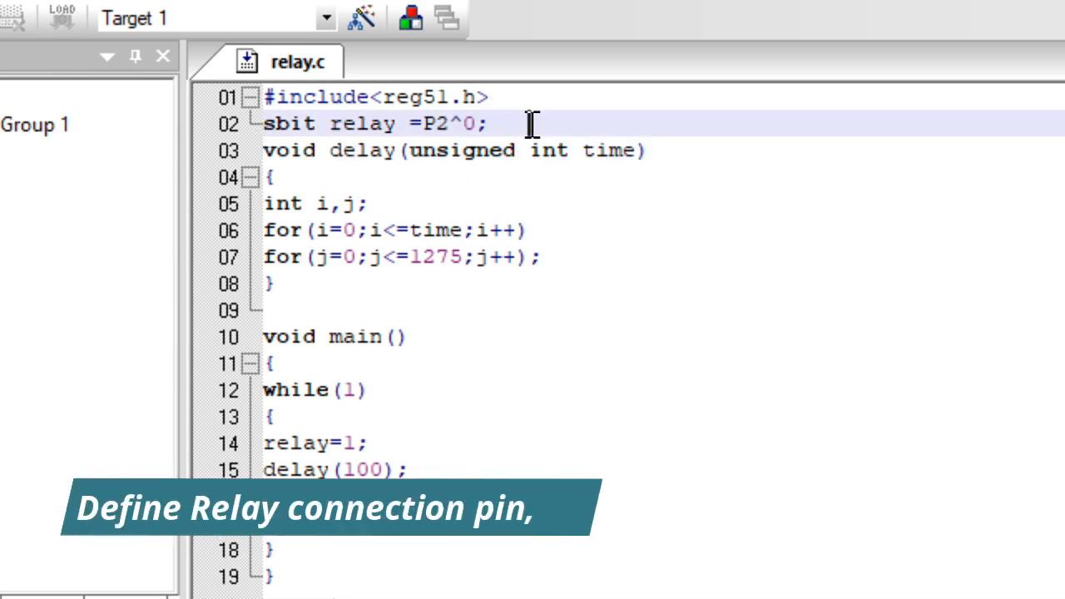
drag(476, 123, 424, 125)
click(679, 258)
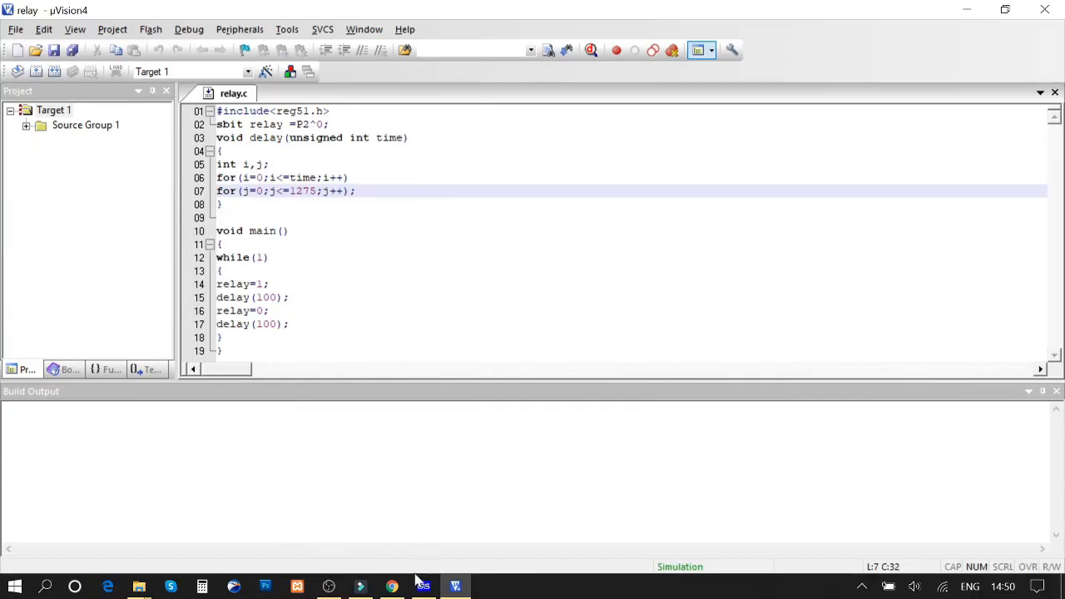
Switch back to ISIS Professional and wire the relay coil's upper pin to the microcontroller's P2.0/A8 pin.
click(423, 587)
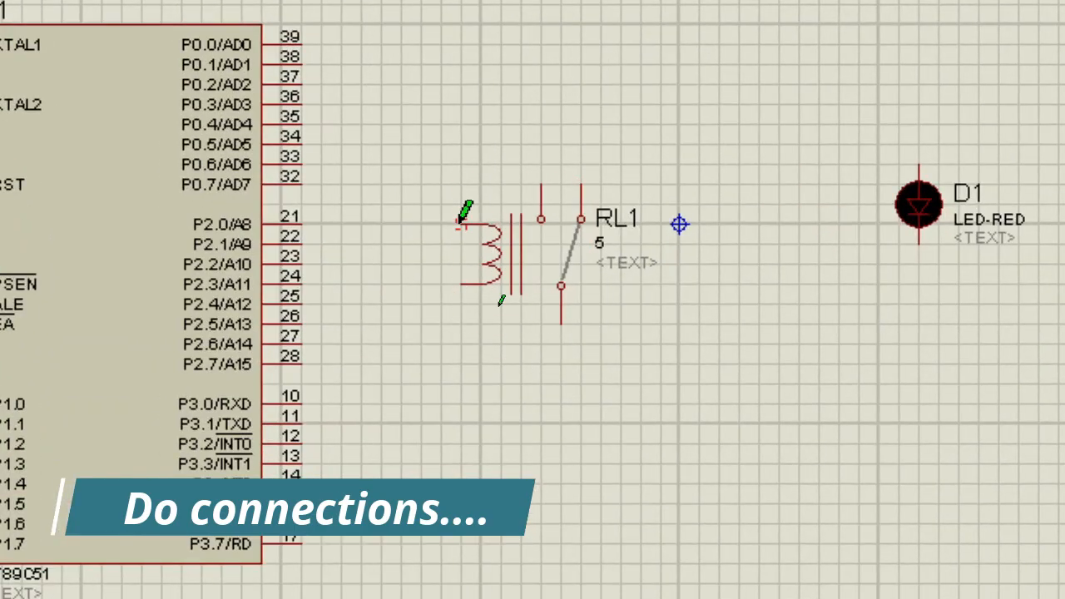
click(455, 221)
click(301, 223)
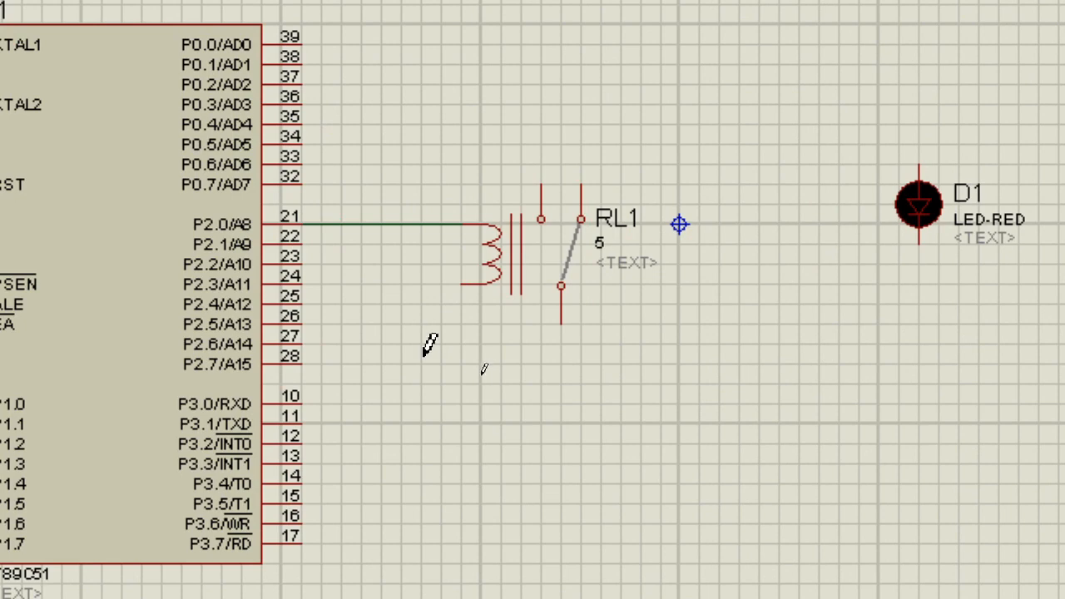
Place a ground terminal below the relay coil and wire it to the coil's lower pin.
right_click(488, 409)
mouse_move(613, 443)
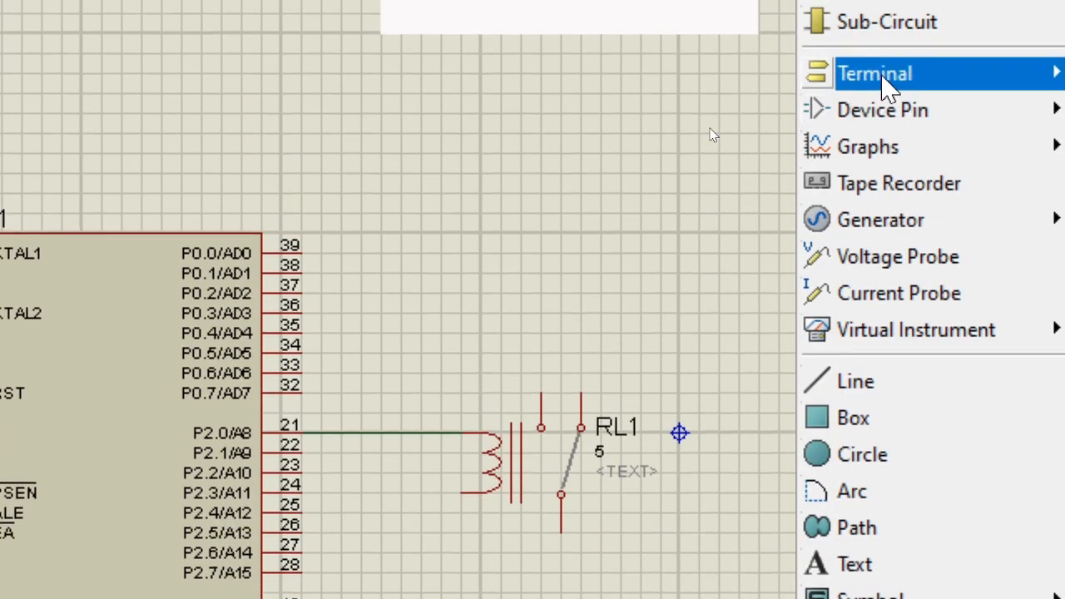
mouse_move(933, 79)
click(1011, 268)
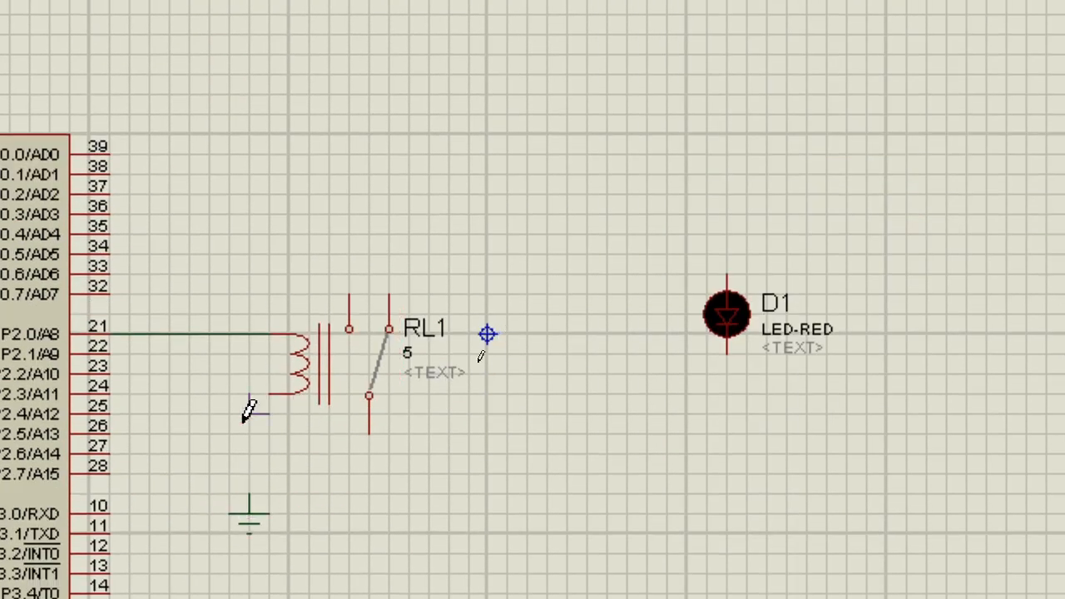
click(250, 502)
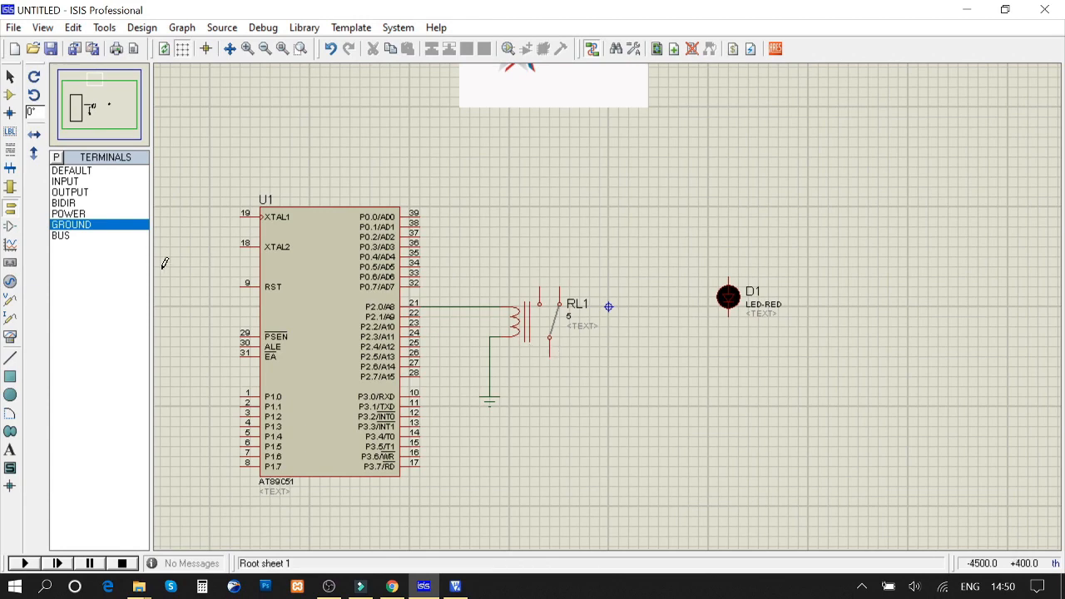
Place a power terminal below relay RL1 and wire it to the relay's lower common contact.
click(85, 214)
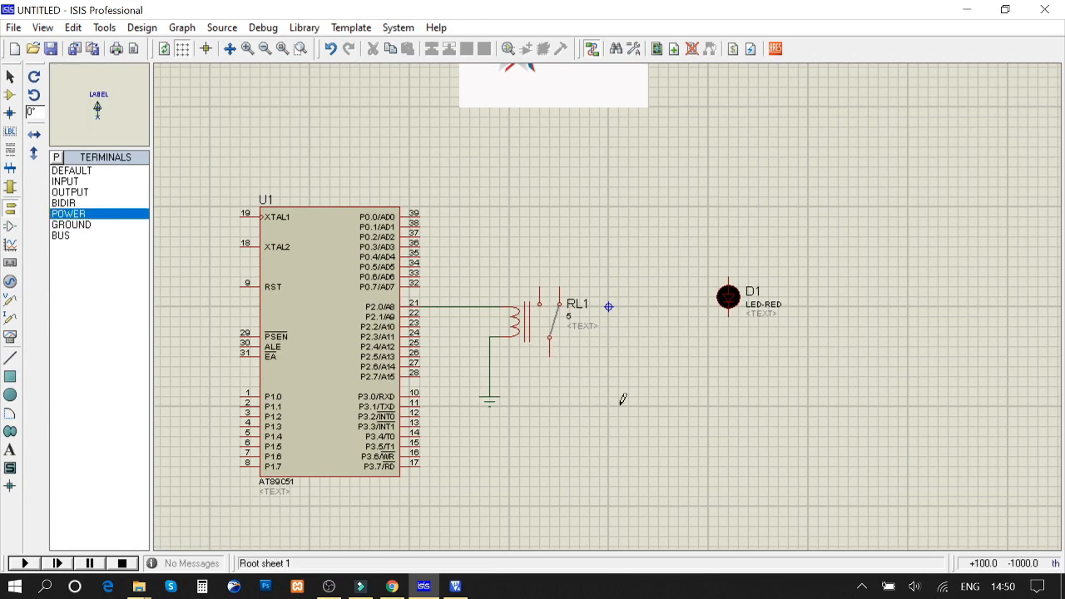
click(579, 397)
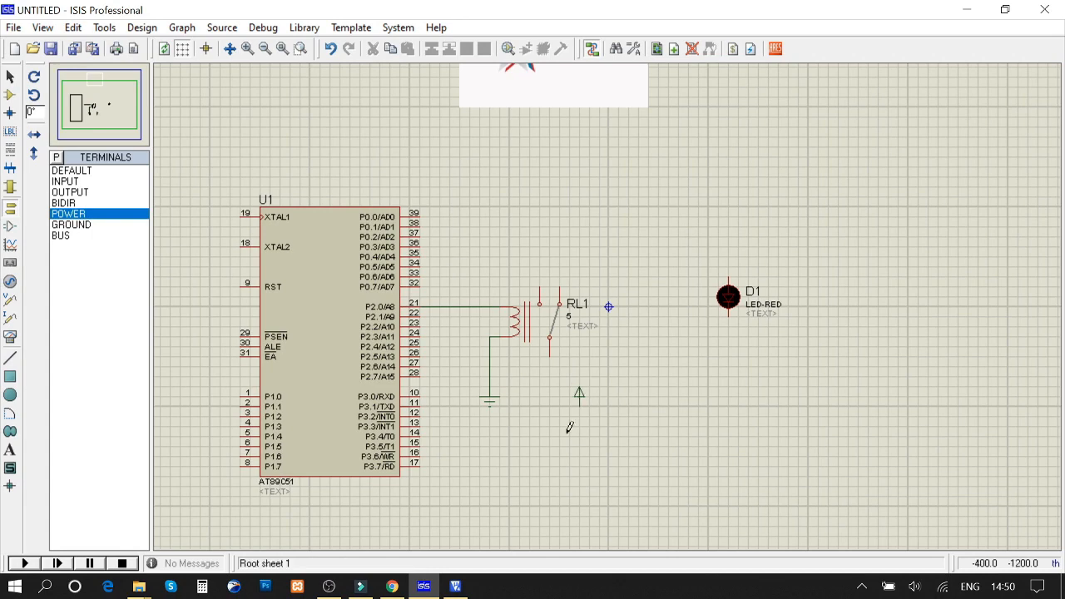
click(549, 338)
click(580, 416)
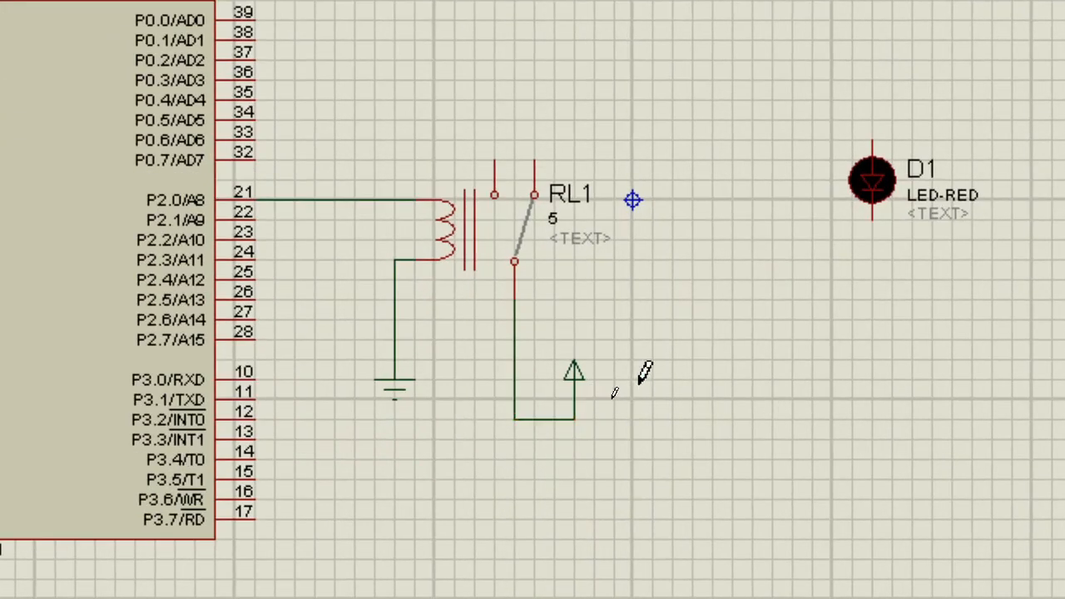
Wire the relay's upper-right contact to the upper pin of LED D1, and wire the LED's lower pin to a new ground terminal below it.
click(539, 156)
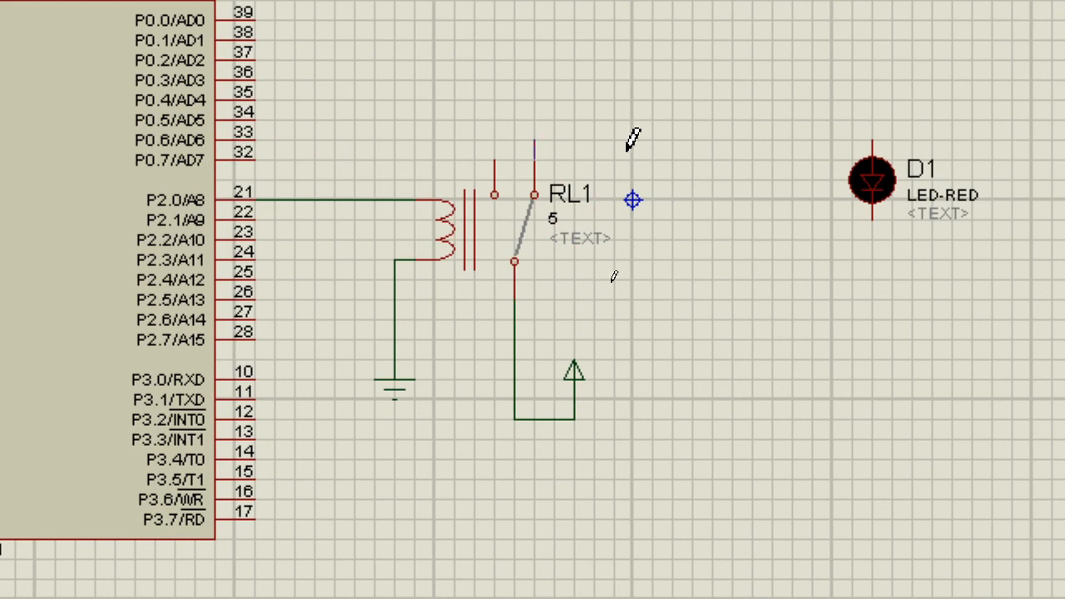
click(870, 131)
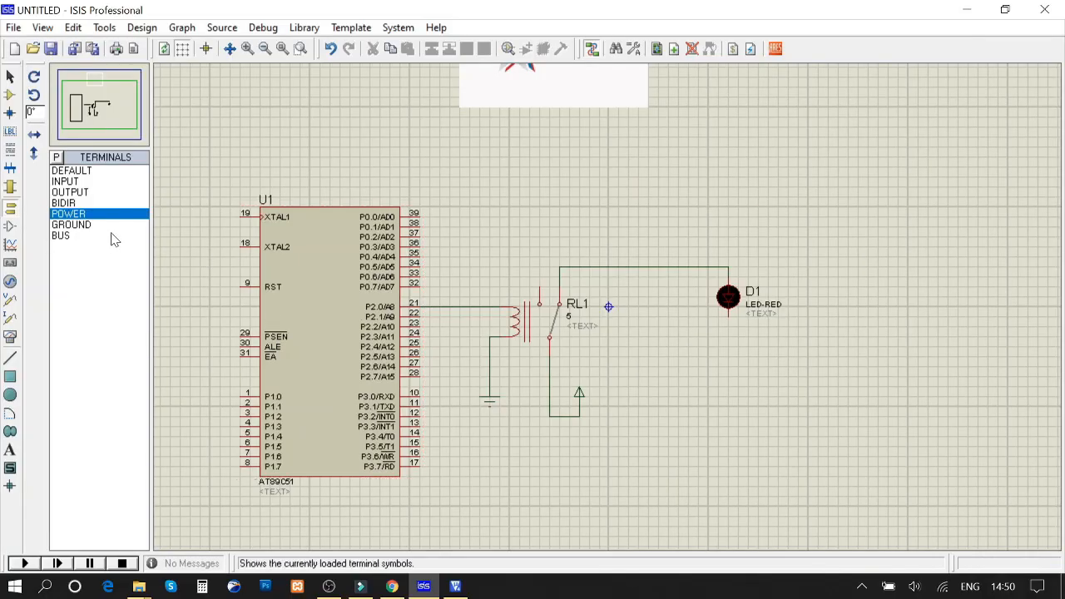
click(73, 225)
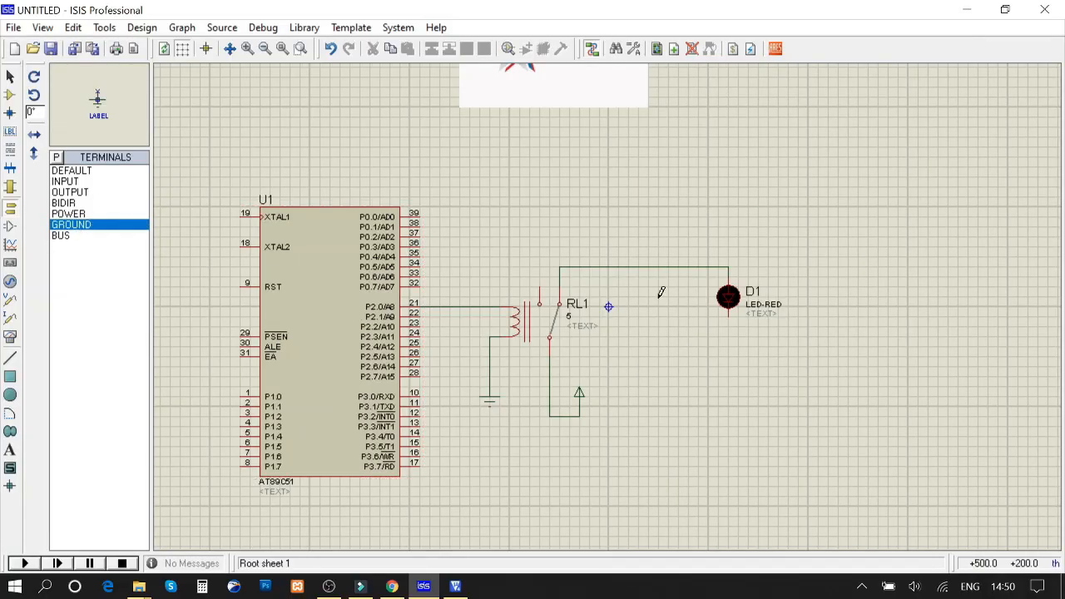
click(728, 381)
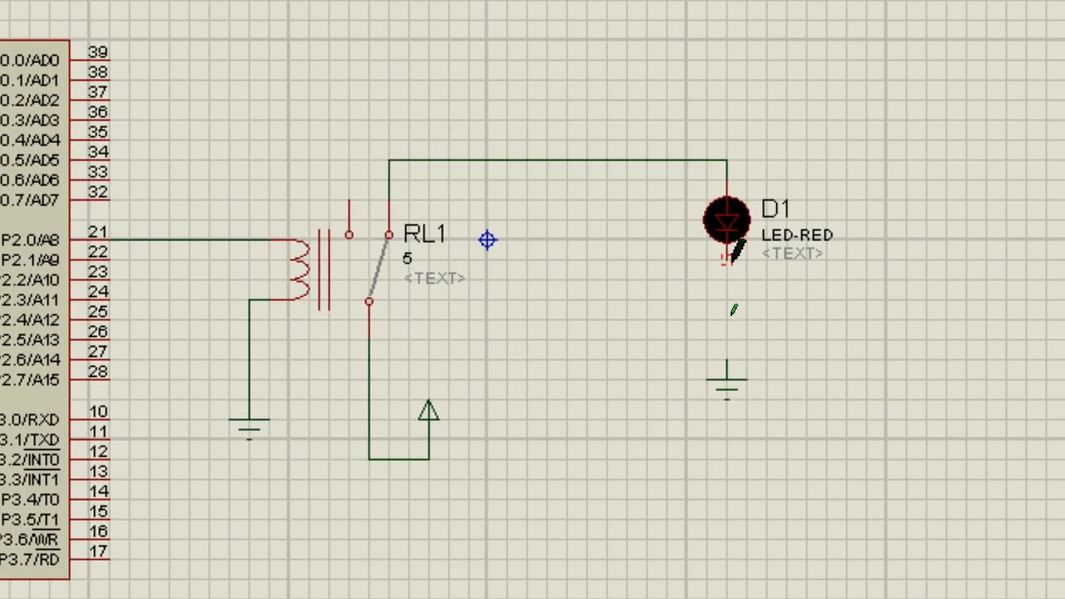
click(730, 253)
click(726, 360)
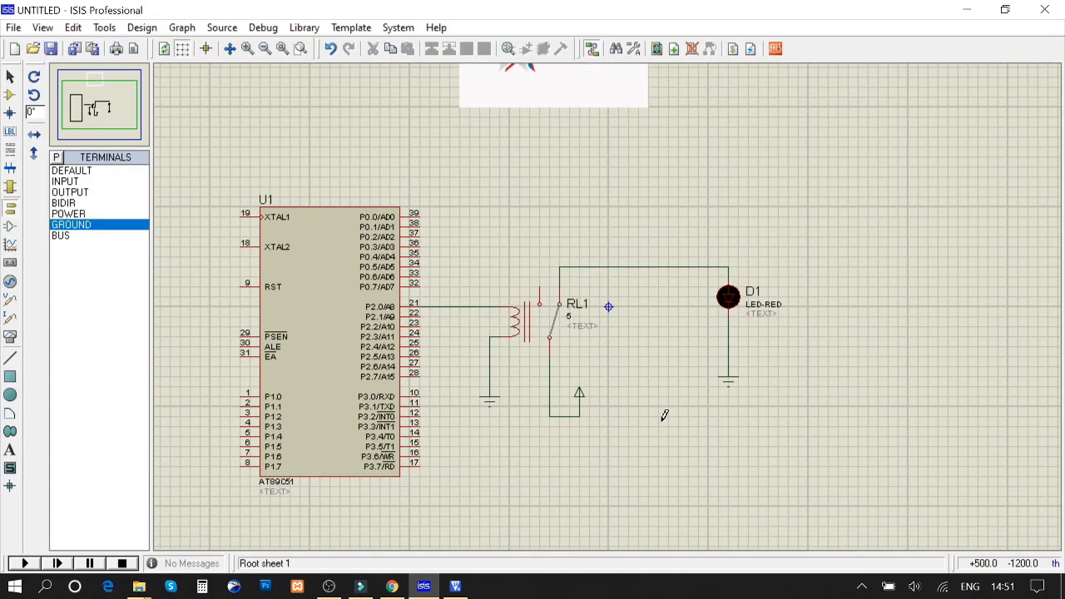
Switch to µVision and examine the delay function, the main function and its while(1) loop in relay.c.
click(455, 585)
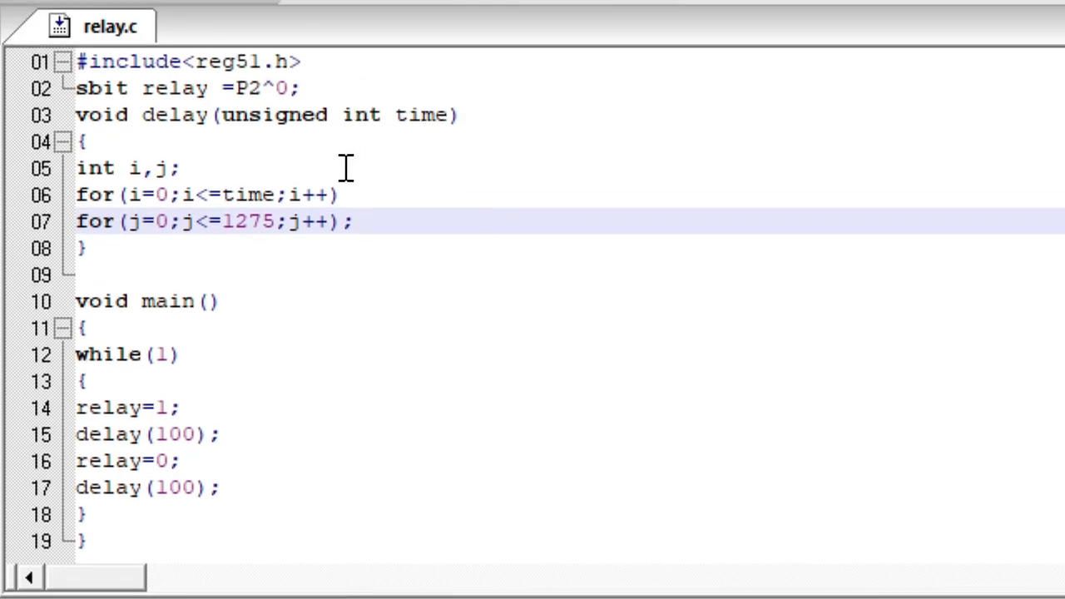
drag(355, 223, 86, 123)
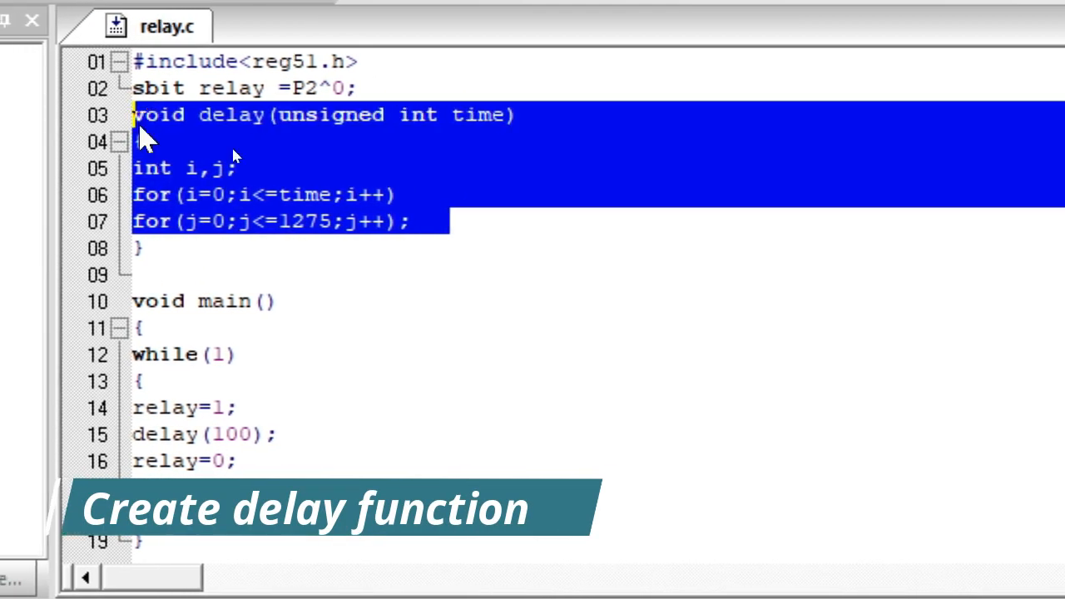
click(367, 277)
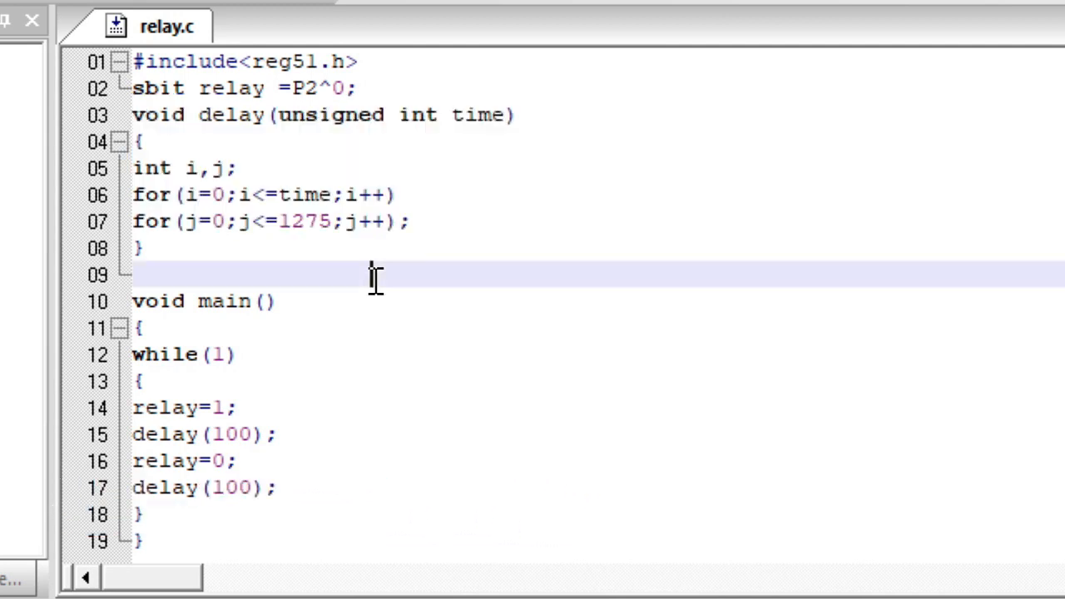
click(281, 300)
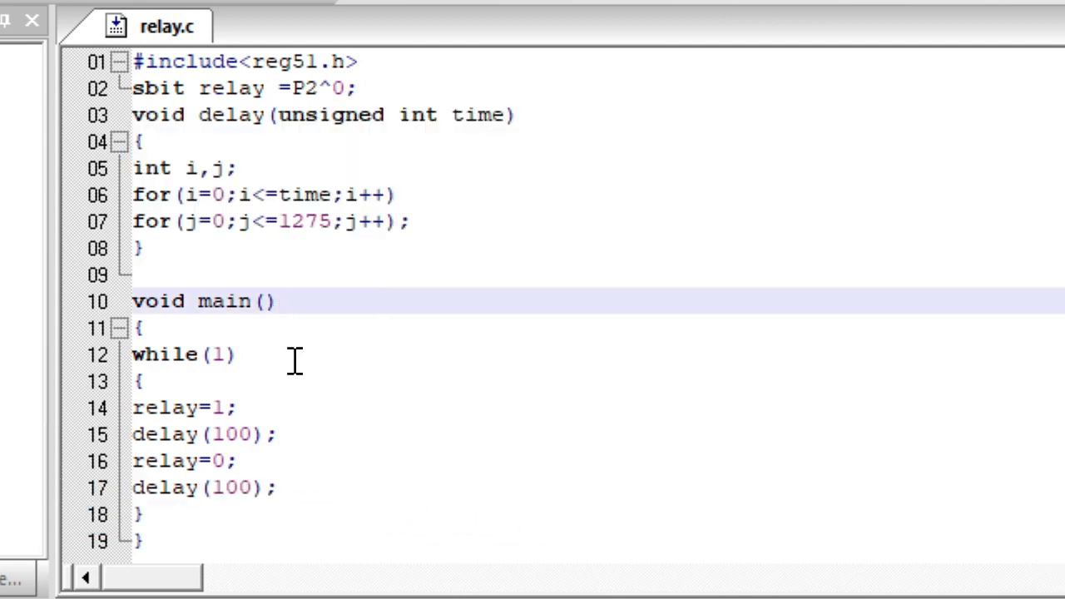
click(229, 358)
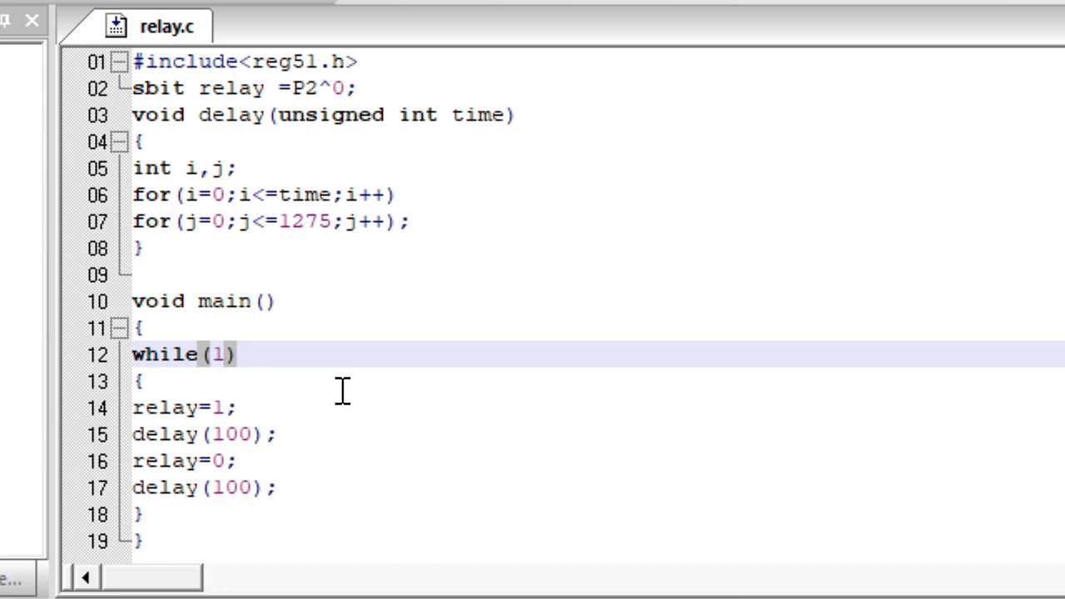
Add the comment //ON after relay=1; and the comment //Off after relay=0; in the while loop.
click(362, 411)
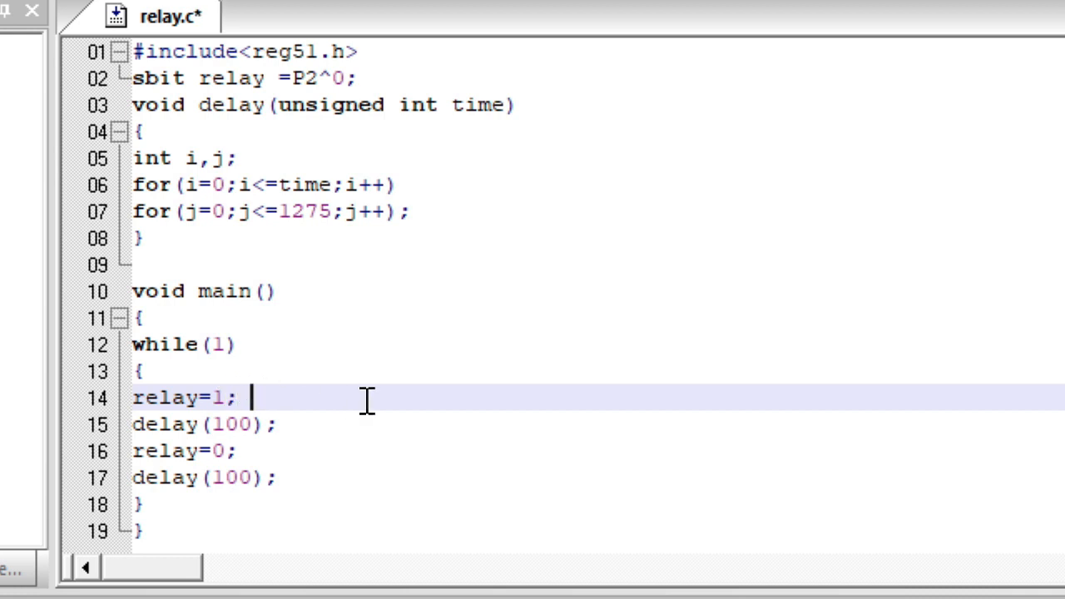
text(//ON)
key(Down)
key(Down)
key(Tab)
text(//Off)
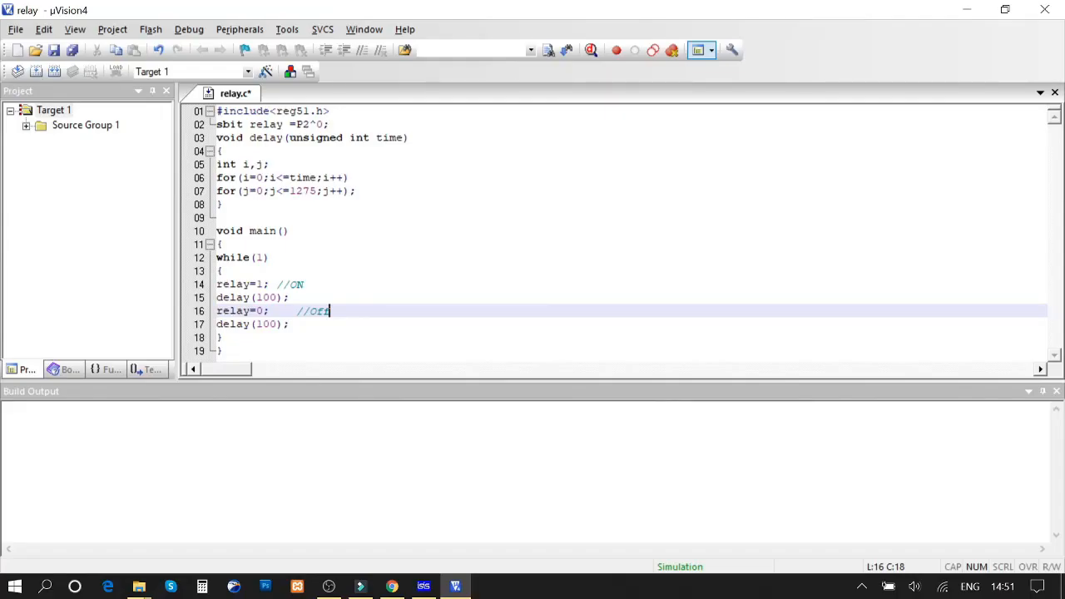
Compile relay.c, build the target and rebuild all target files.
click(16, 72)
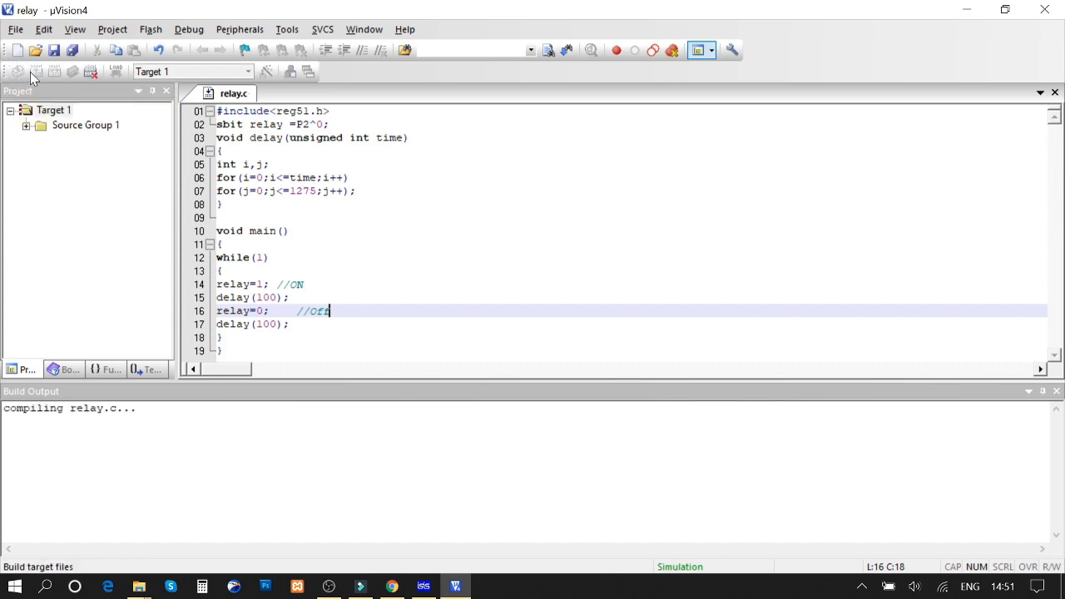
click(35, 73)
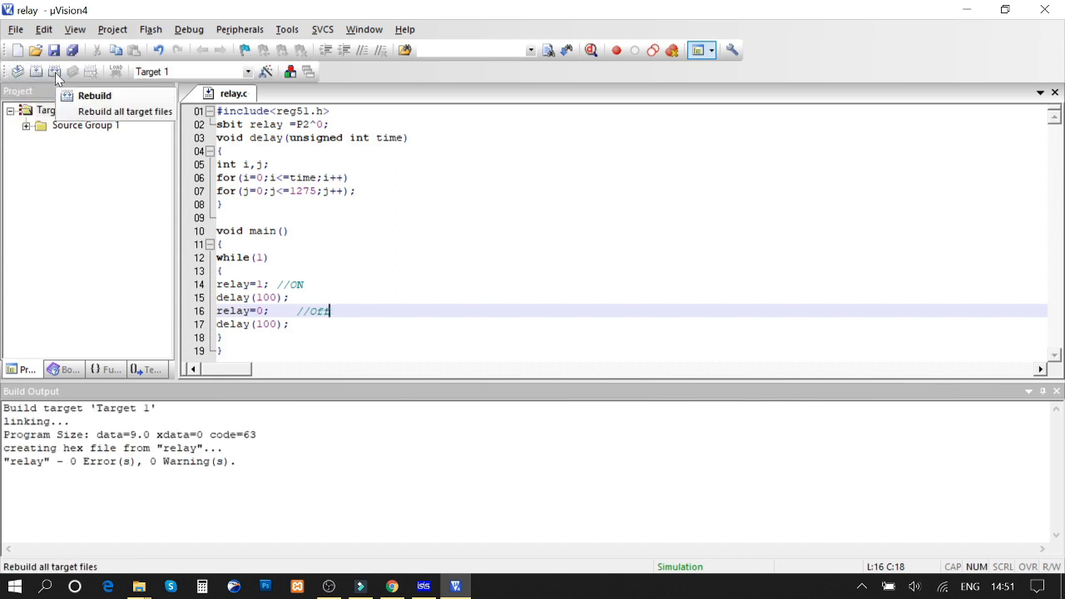
click(56, 74)
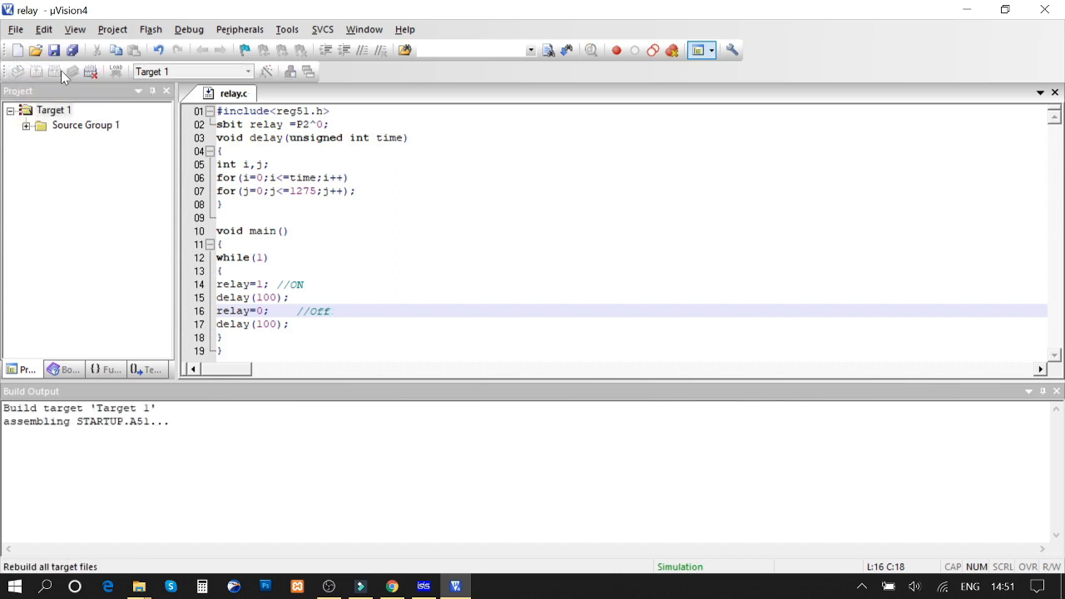
Switch back to ISIS Professional, load relay.hex as the AT89C51 microcontroller's program file, and deselect the component.
click(424, 587)
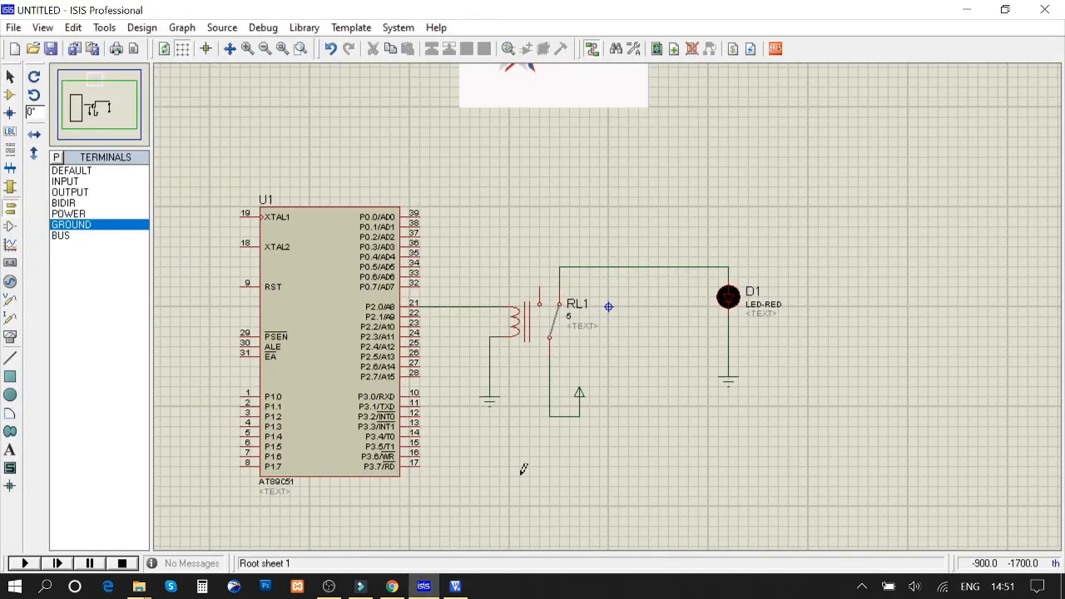
double_click(330, 346)
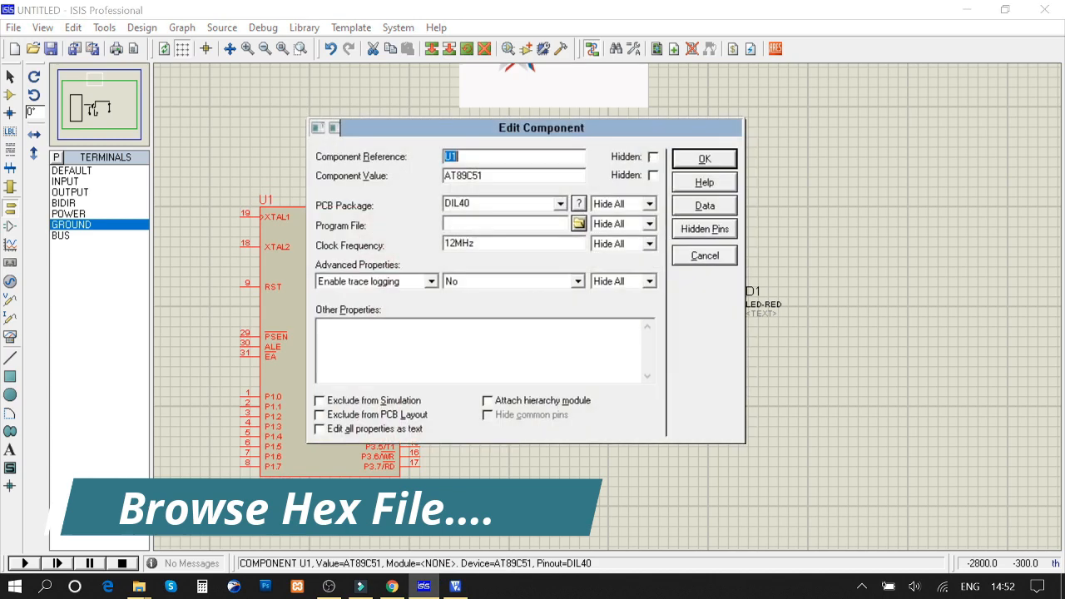
click(578, 224)
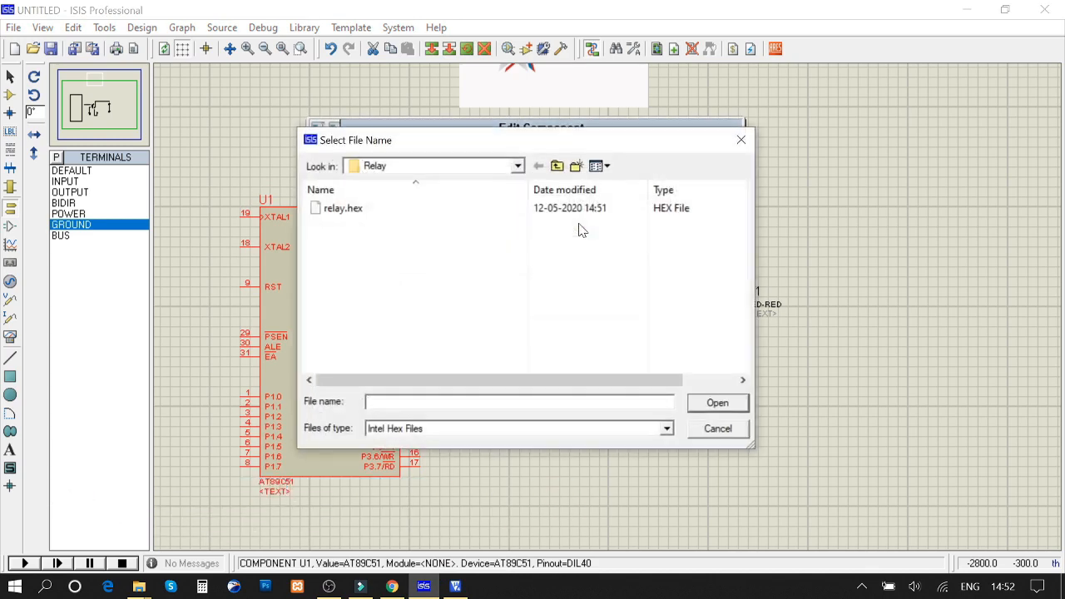
click(532, 210)
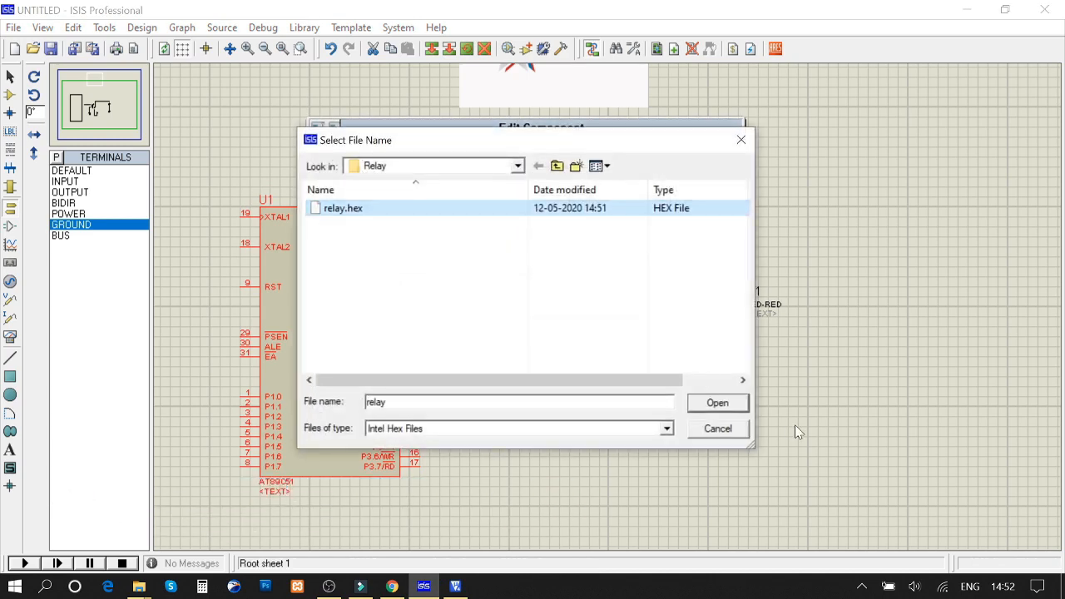
click(725, 405)
click(704, 158)
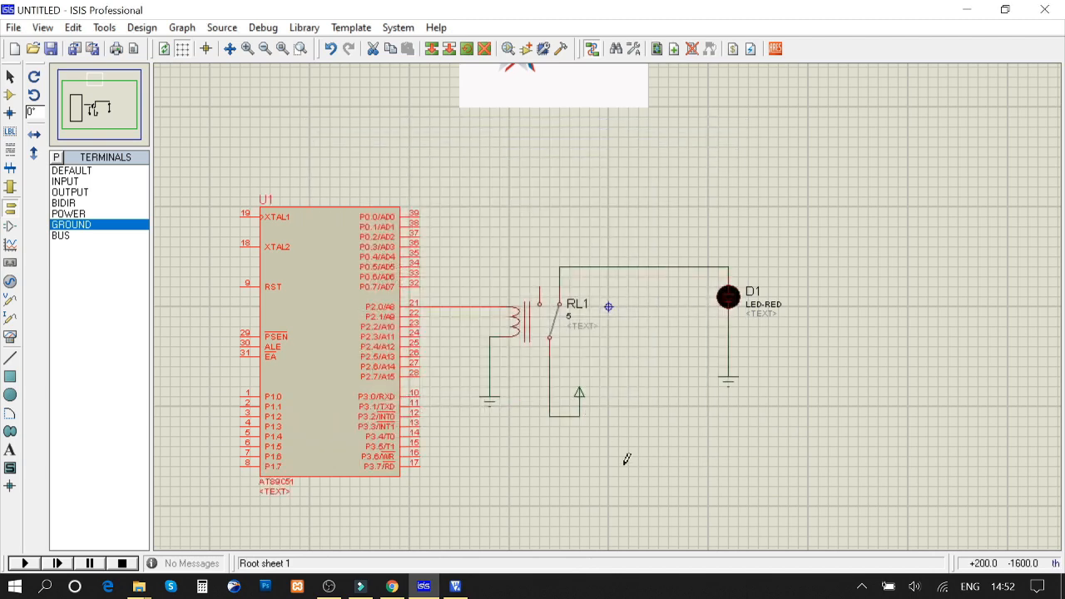
click(603, 485)
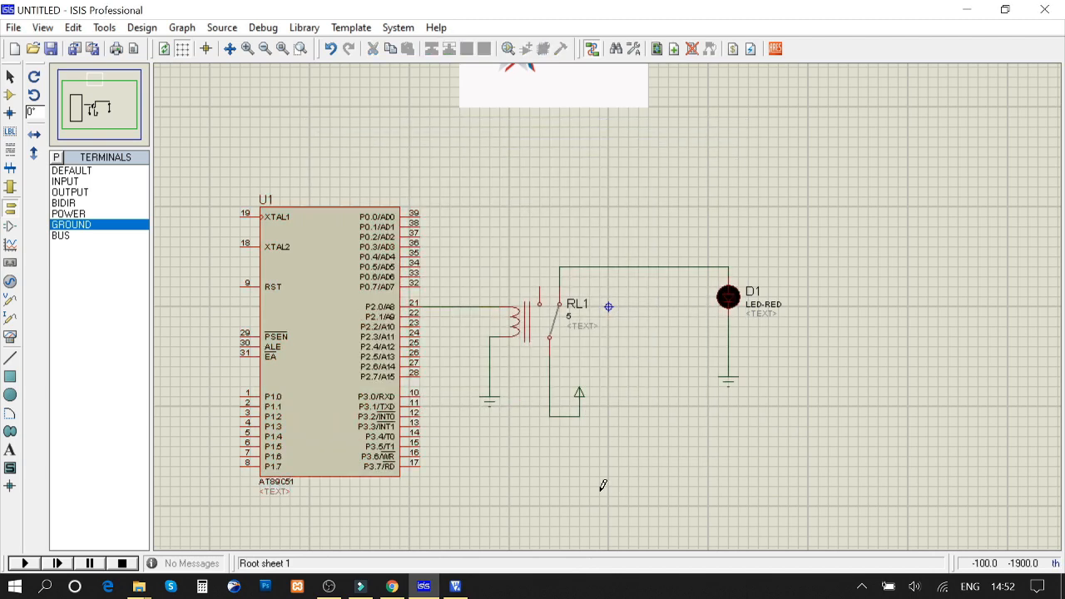
Start the simulation of the relay circuit.
click(24, 563)
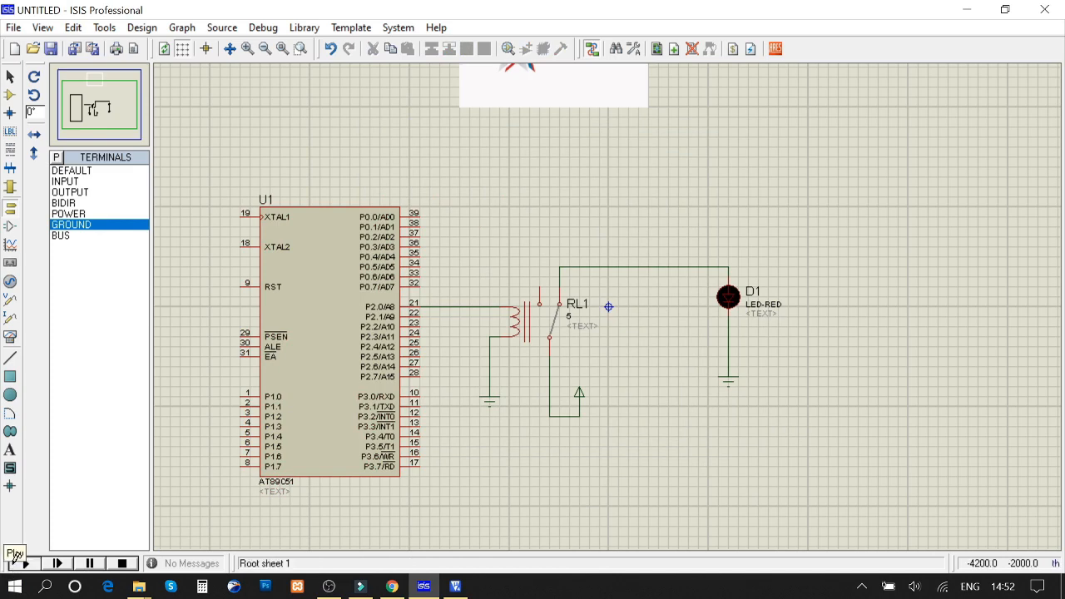